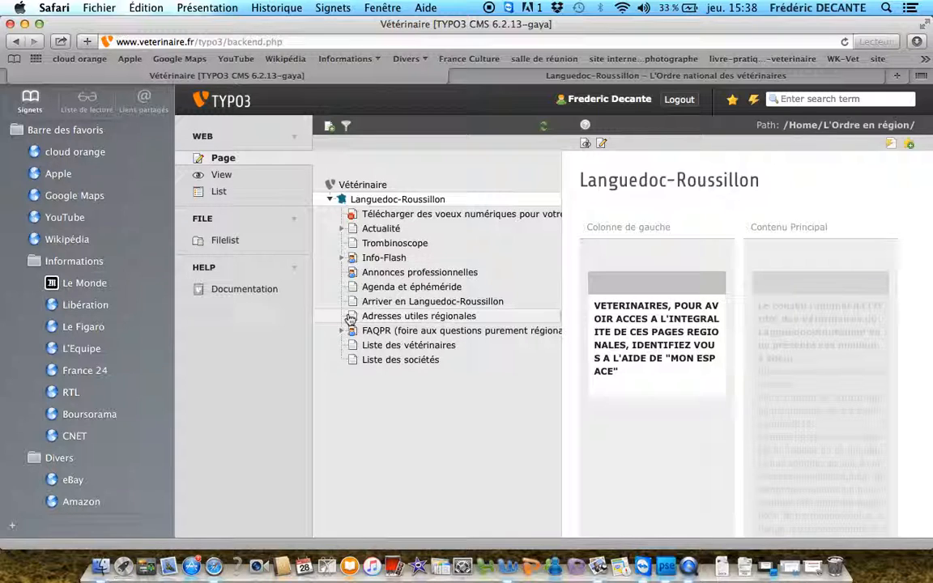
Start a new page in the Languedoc-Roussillon branch, positioned directly after the FAQPR (foire aux questions purement régionales) page
left_click(349, 318)
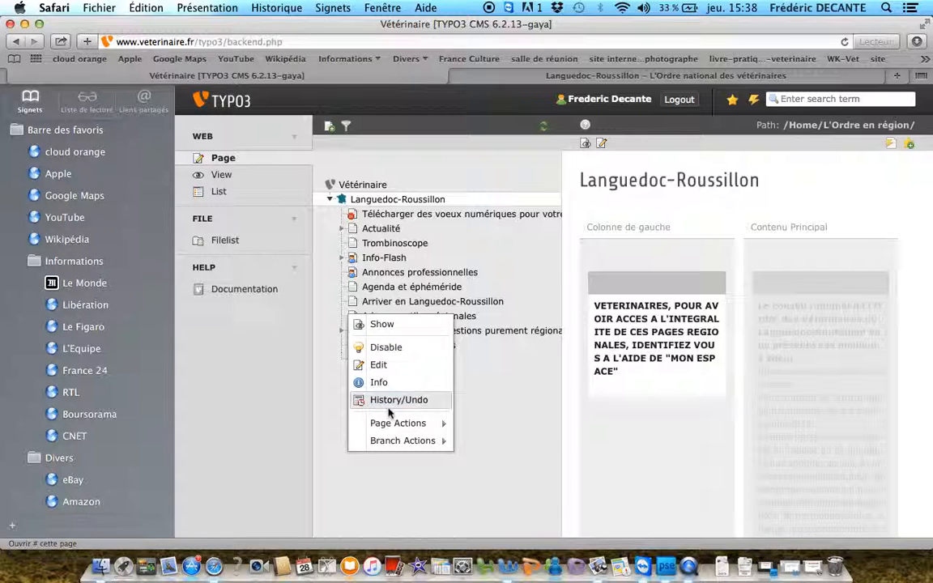
mouse_move(421, 422)
left_click(487, 425)
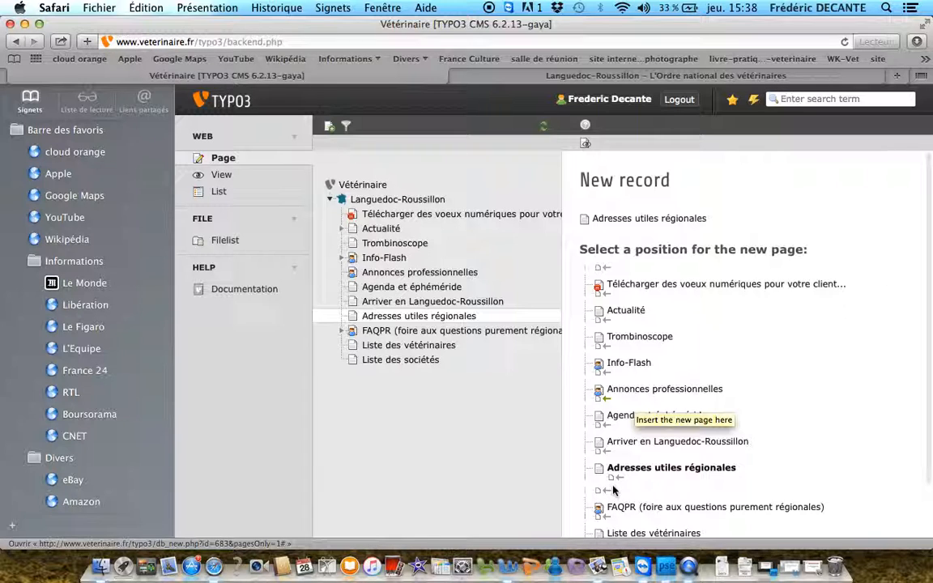
scroll(613, 490, "down", 2)
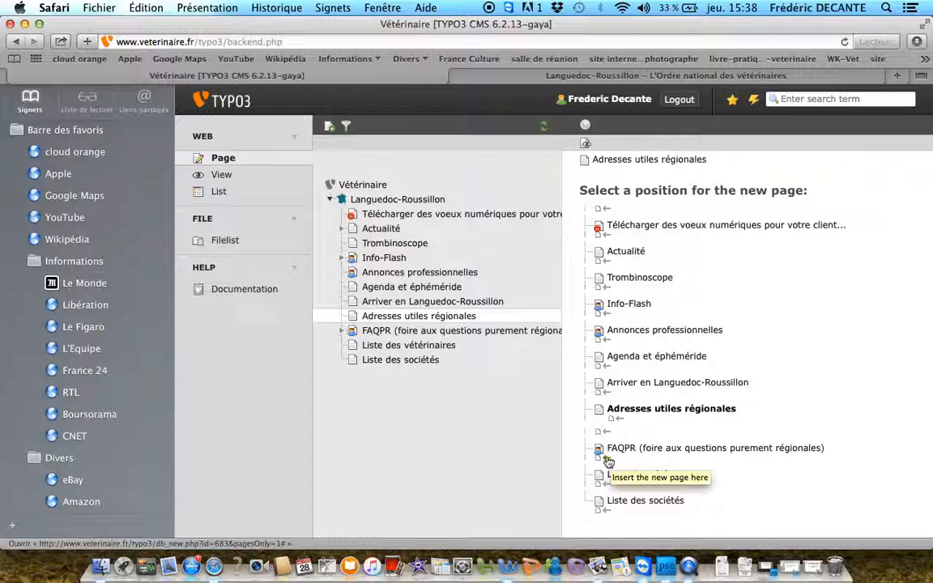
left_click(608, 462)
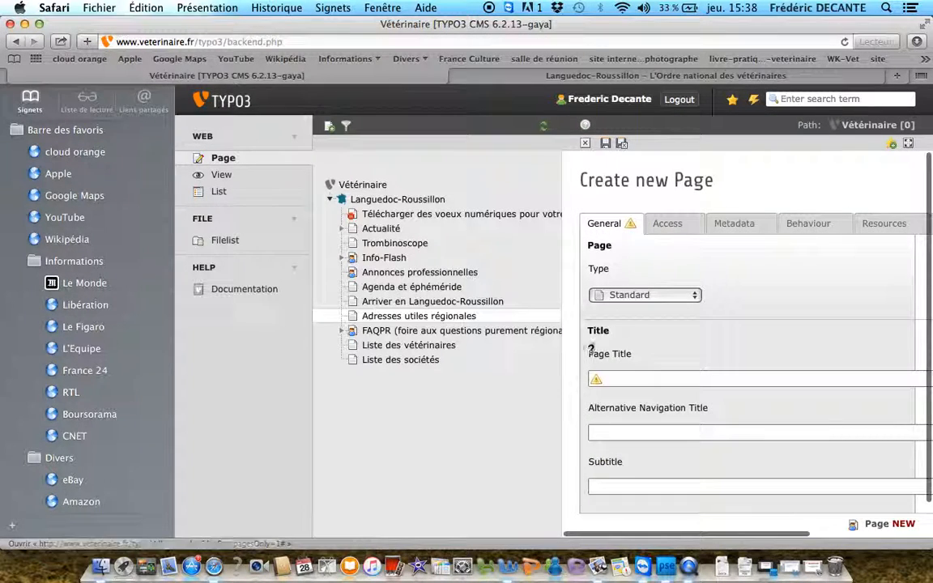
left_click(613, 378)
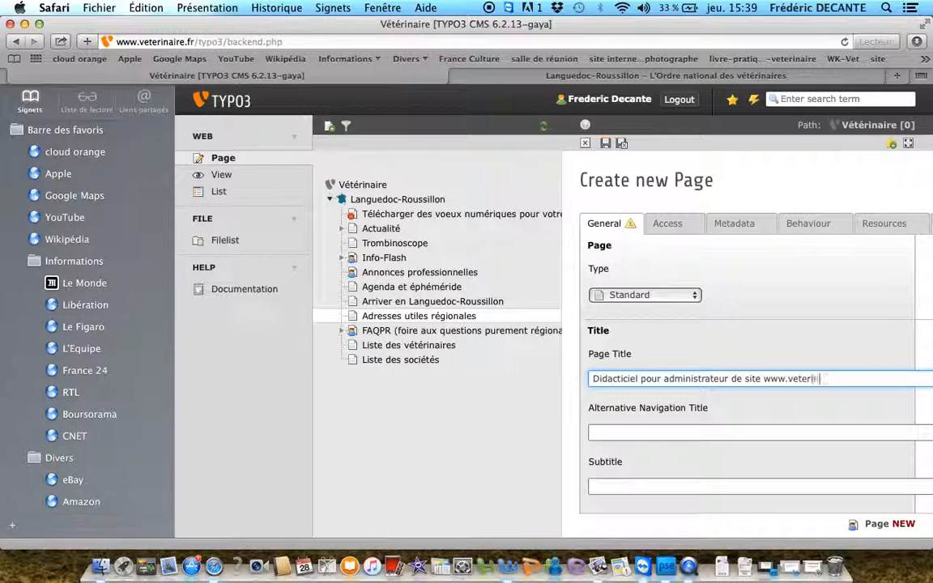
type(".fr")
left_click(615, 431)
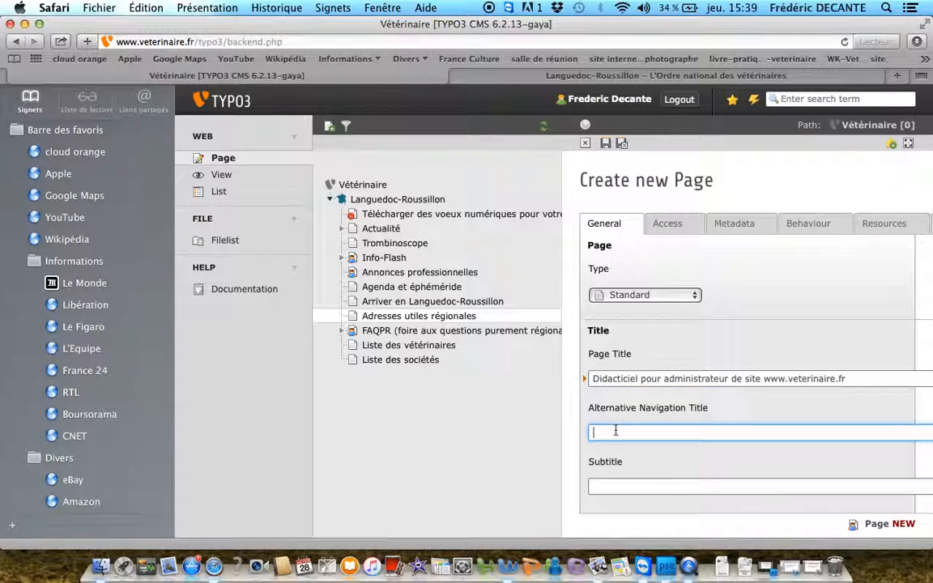
type("didacticiel")
scroll(604, 483, "down", 2)
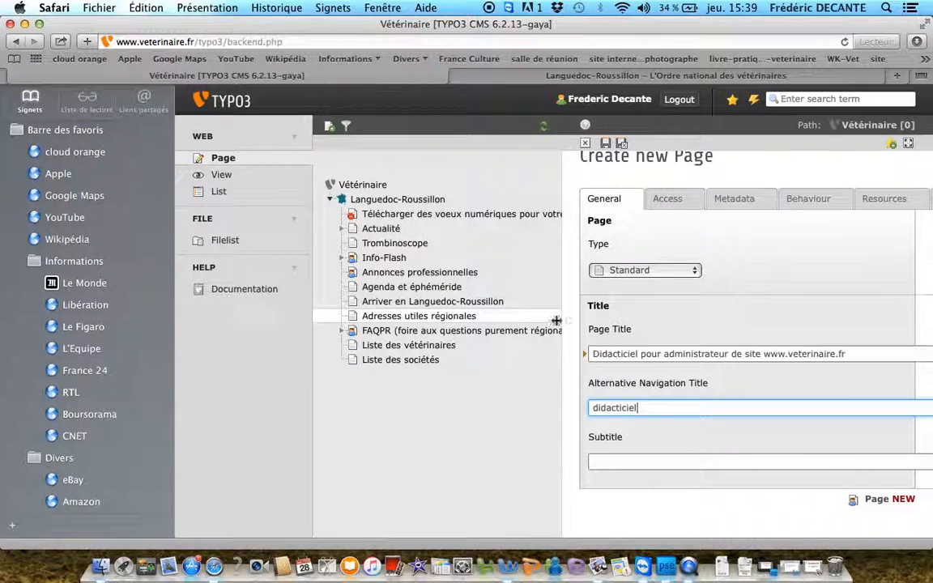
left_click(621, 151)
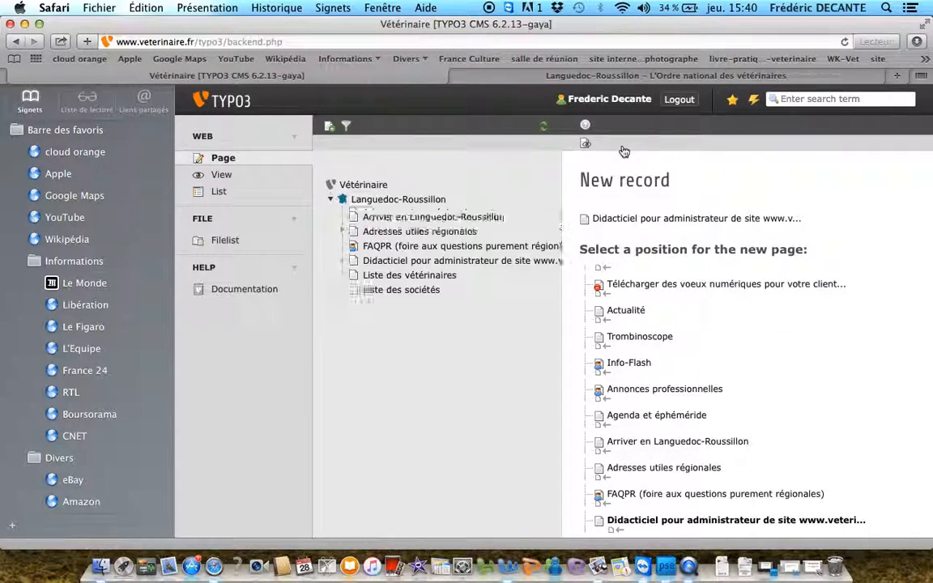
Preview the public website, go to the Languedoc-Roussillon region and examine its new didacticiel page
scroll(660, 308, "down", 3)
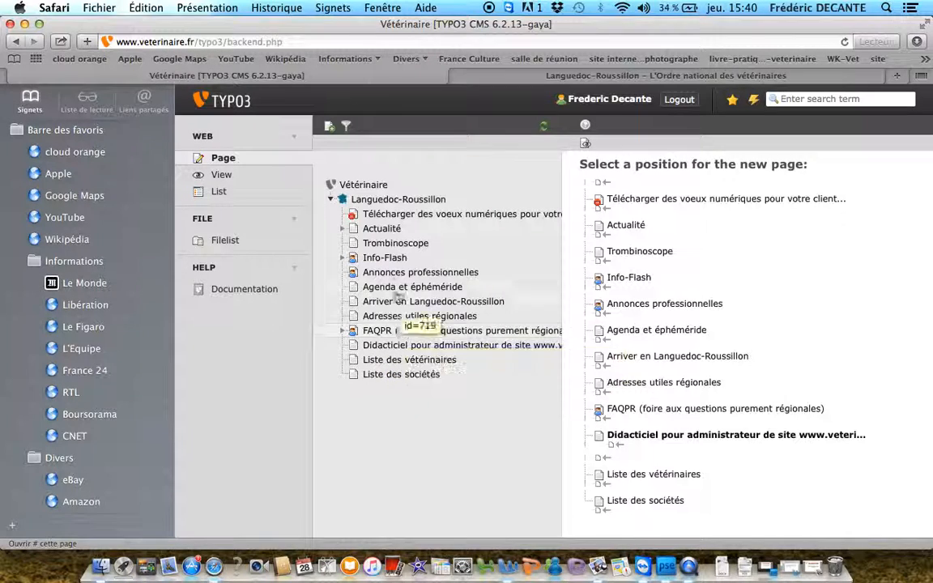
left_click(584, 146)
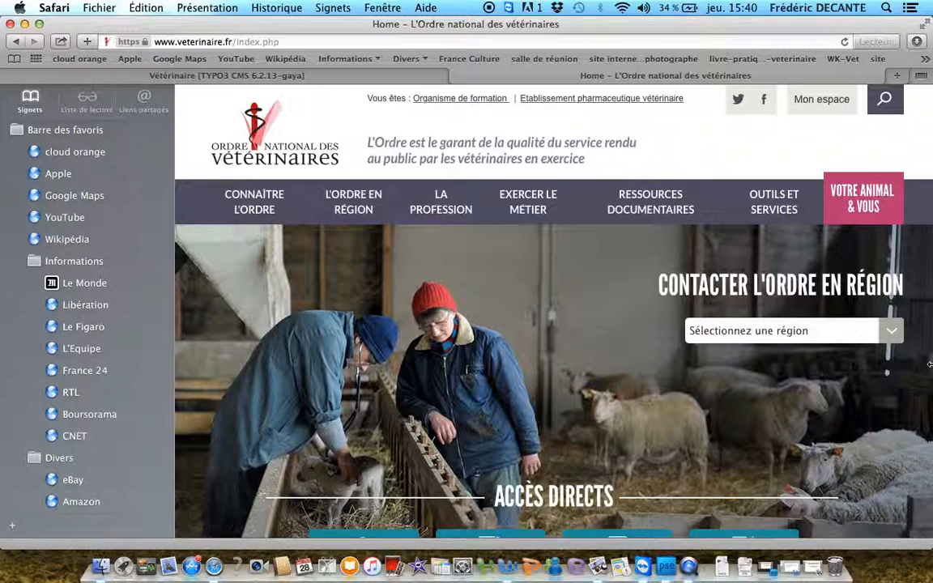
left_click(901, 332)
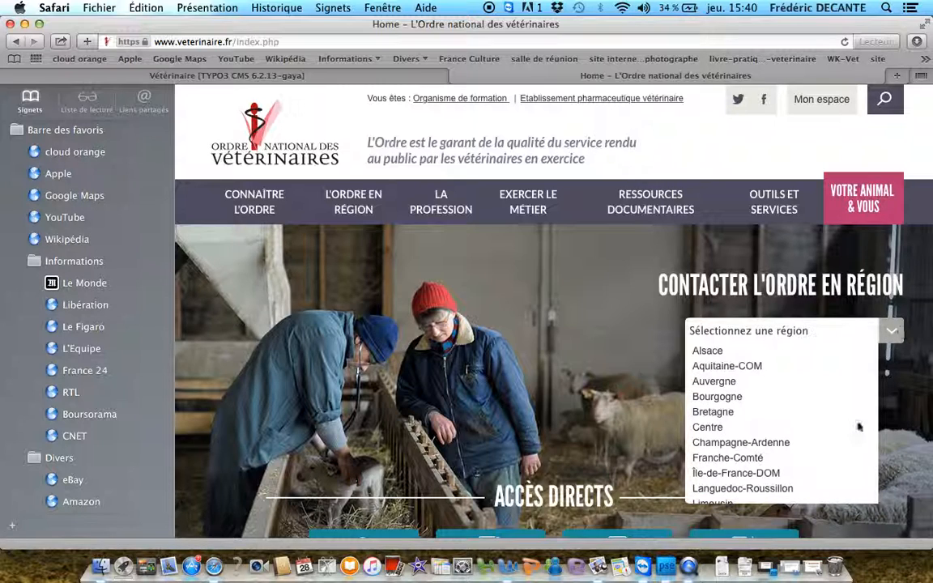
left_click(789, 490)
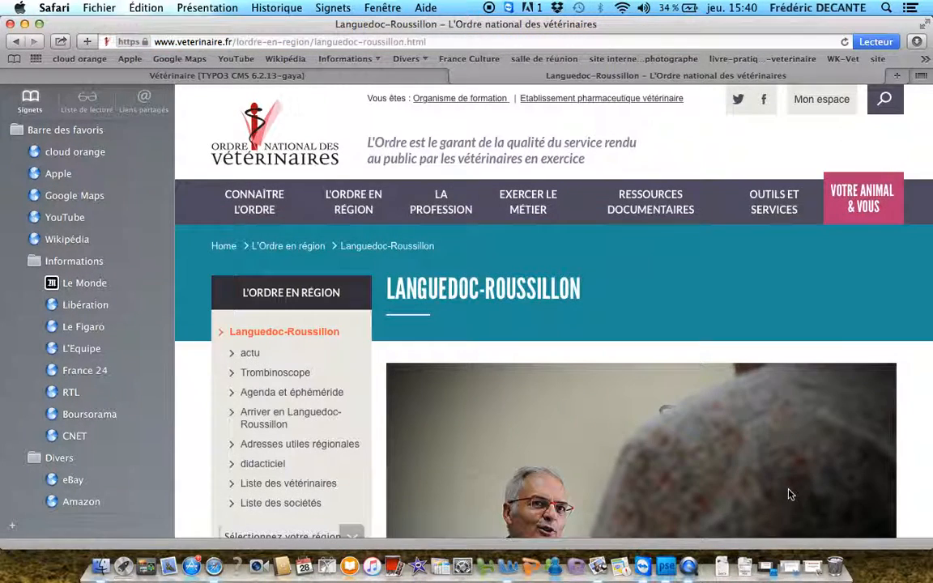
scroll(340, 406, "down", 3)
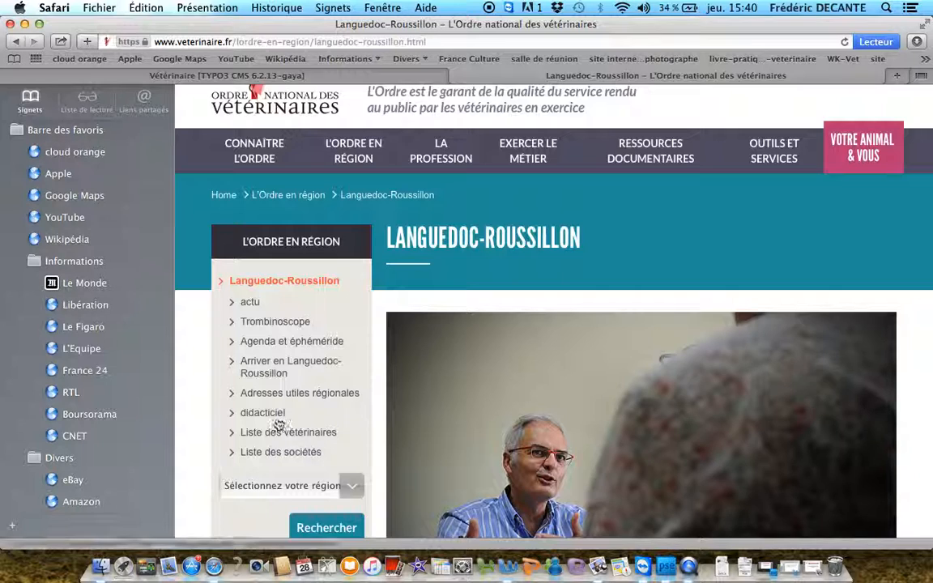
left_click(275, 414)
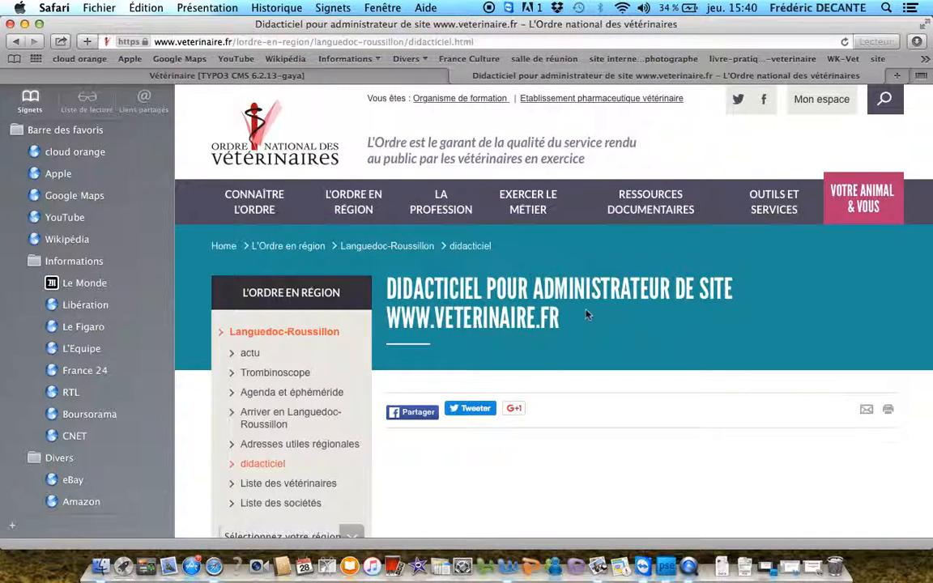
scroll(648, 306, "down", 10)
scroll(647, 311, "up", 6)
scroll(647, 311, "up", 3)
scroll(649, 307, "down", 6)
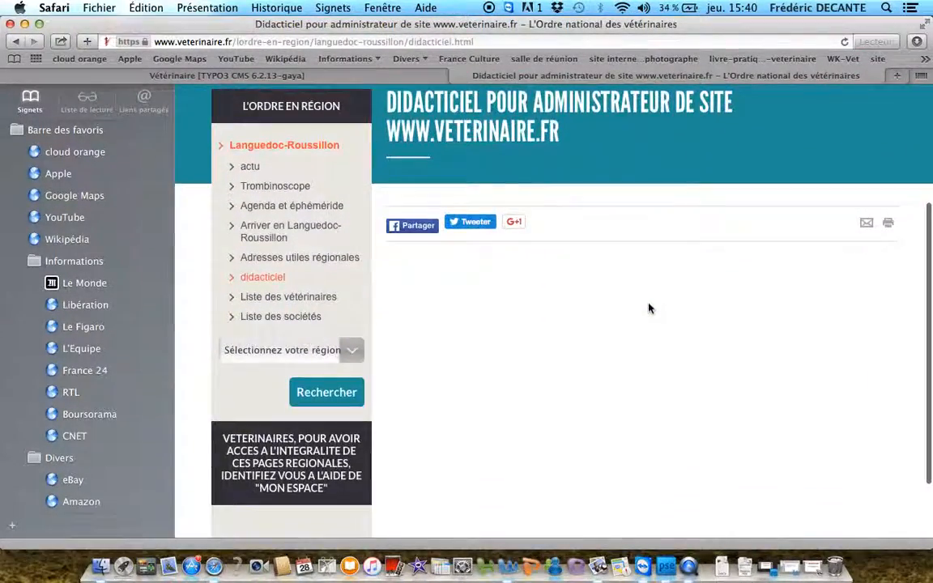
scroll(647, 308, "up", 5)
scroll(648, 307, "up", 2)
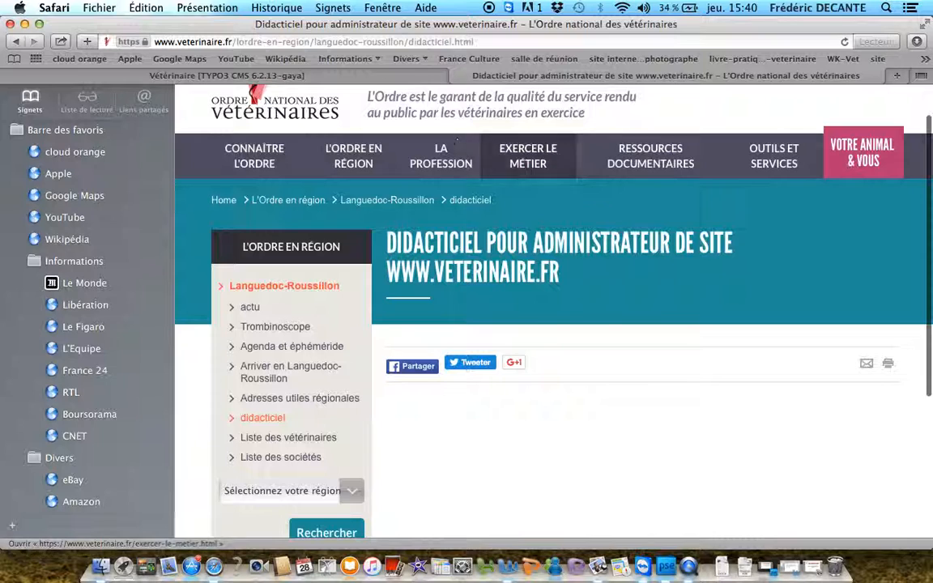
Return to the TYPO3 backend and open the content layout of the new Didacticiel page
left_click(383, 78)
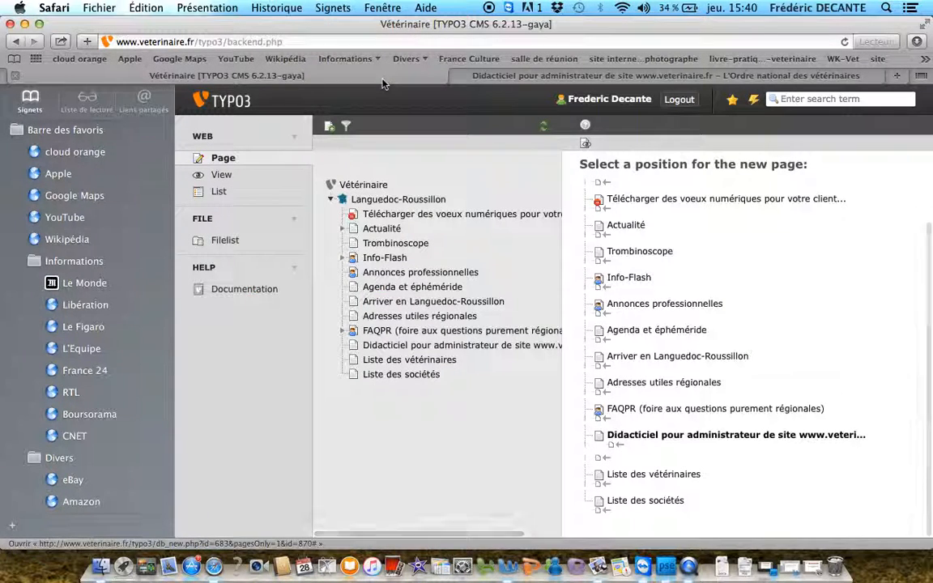
left_click(381, 350)
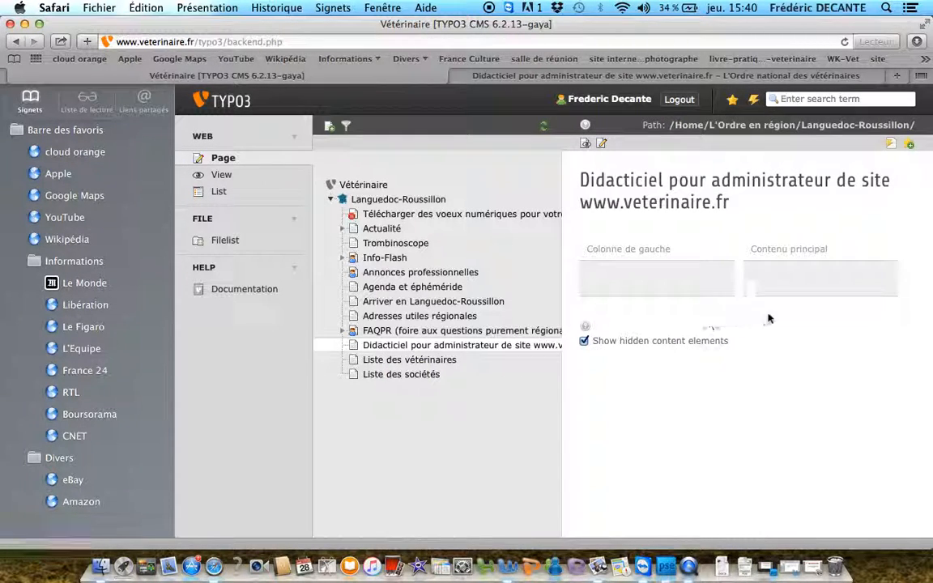
mouse_move(670, 288)
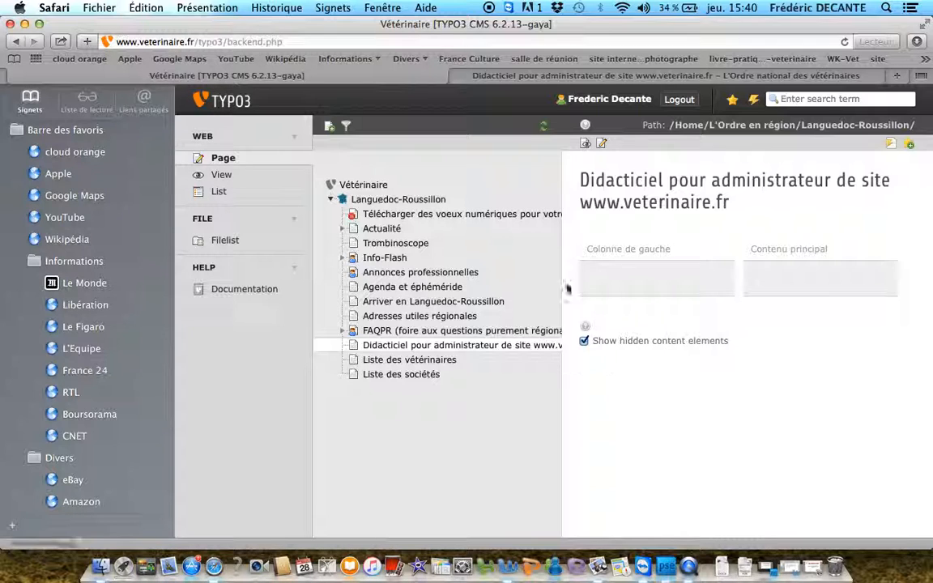
Check the public didacticiel page again, including its regional menu and empty content area
left_click(543, 78)
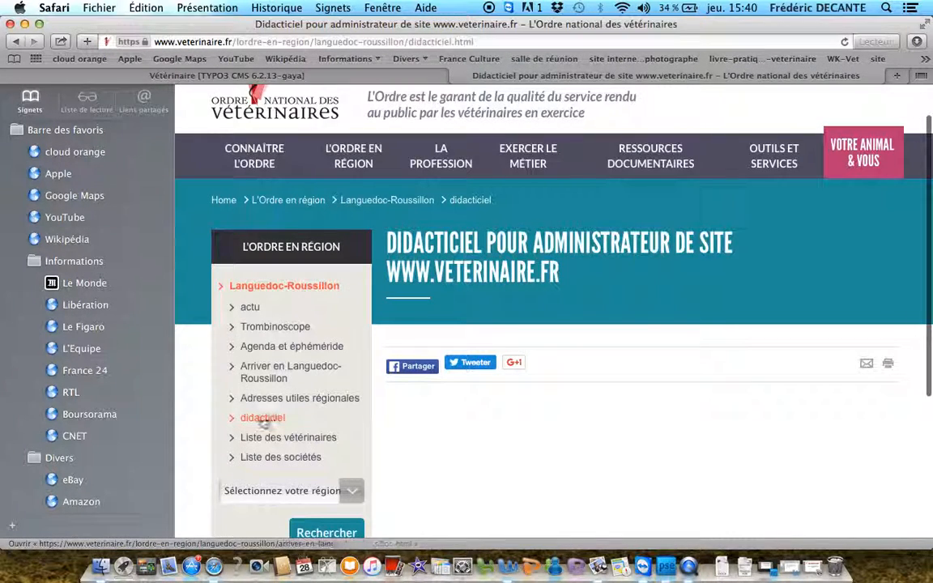
scroll(294, 337, "down", 3)
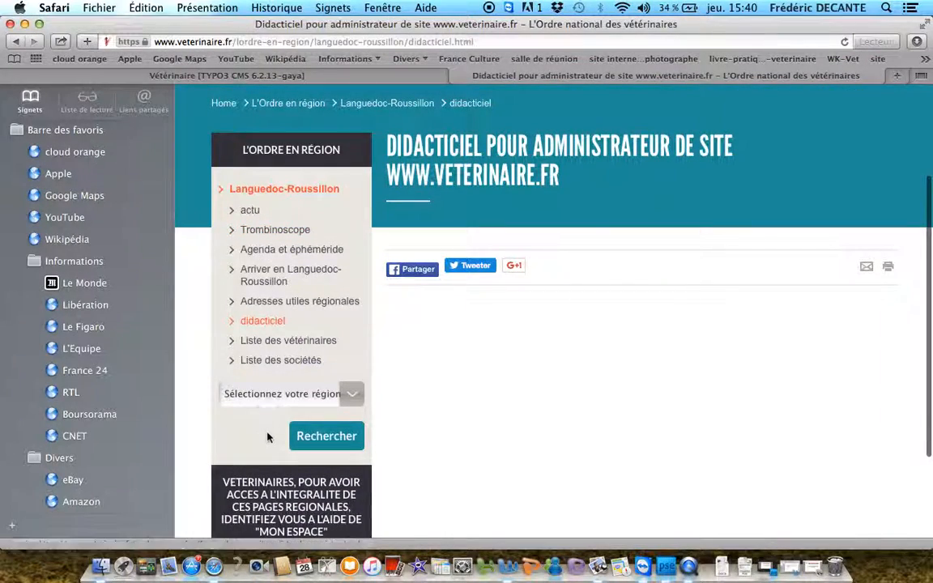
scroll(266, 435, "down", 3)
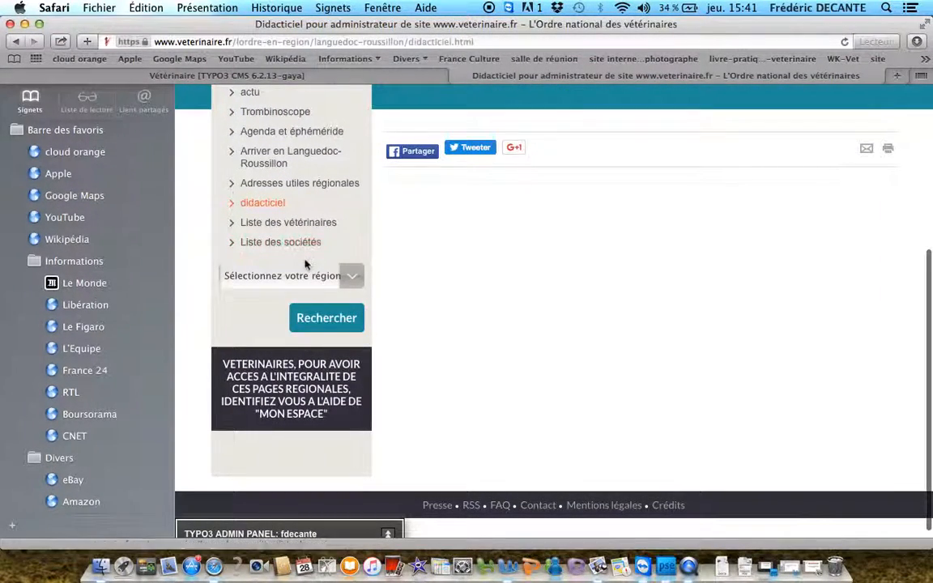
scroll(306, 255, "up", 4)
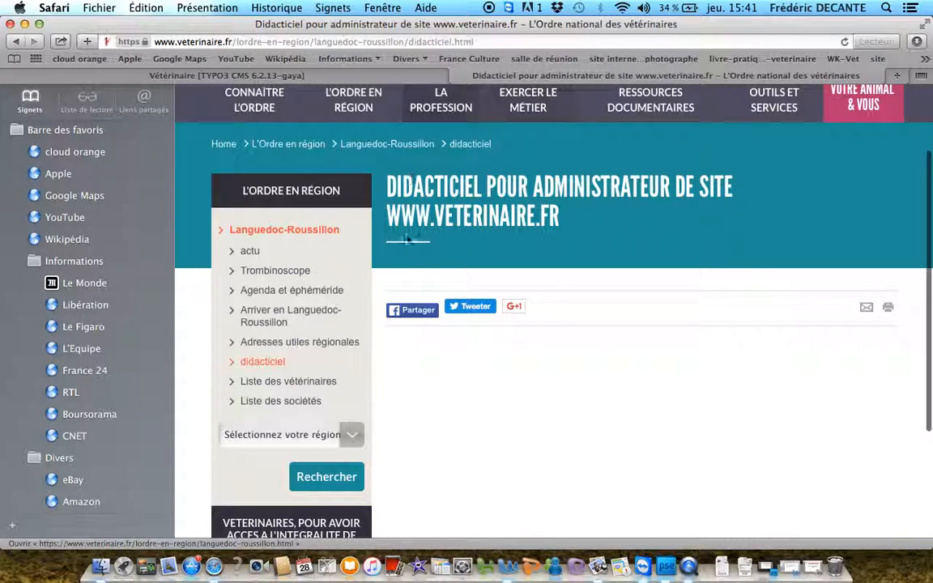
Back in the TYPO3 backend, create a Text & Images content element in the Didacticiel page's Contenu principal column
left_click(390, 76)
mouse_move(812, 279)
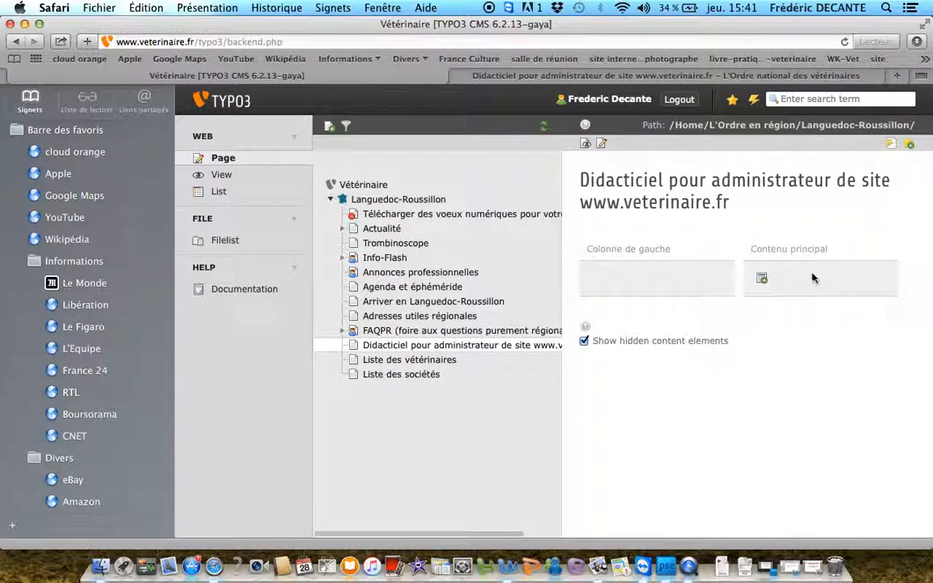
left_click(761, 280)
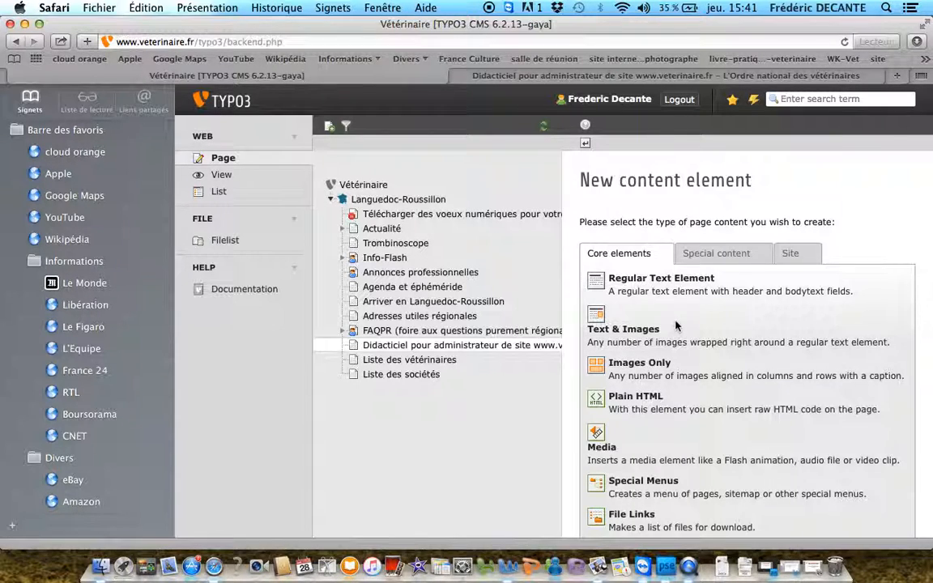
left_click(625, 330)
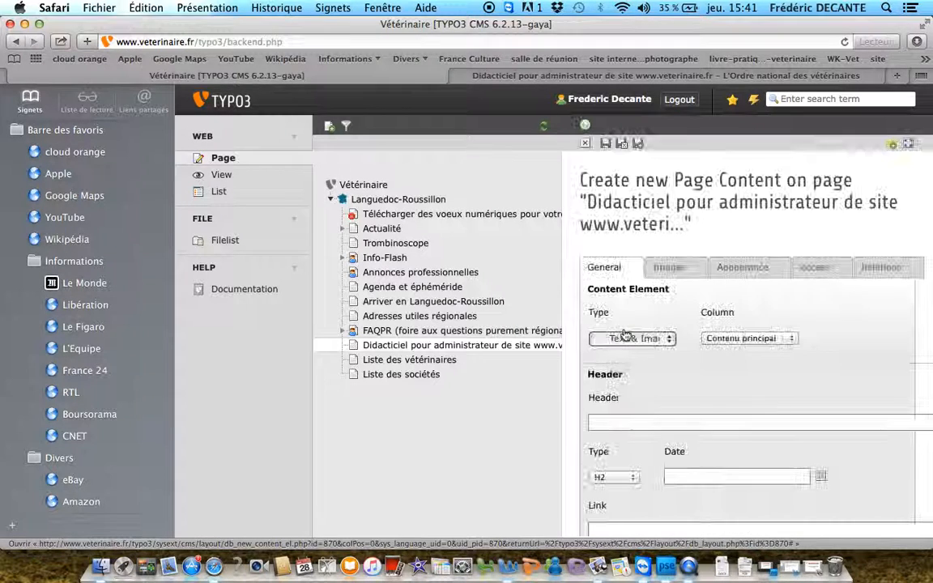
scroll(693, 404, "down", 3)
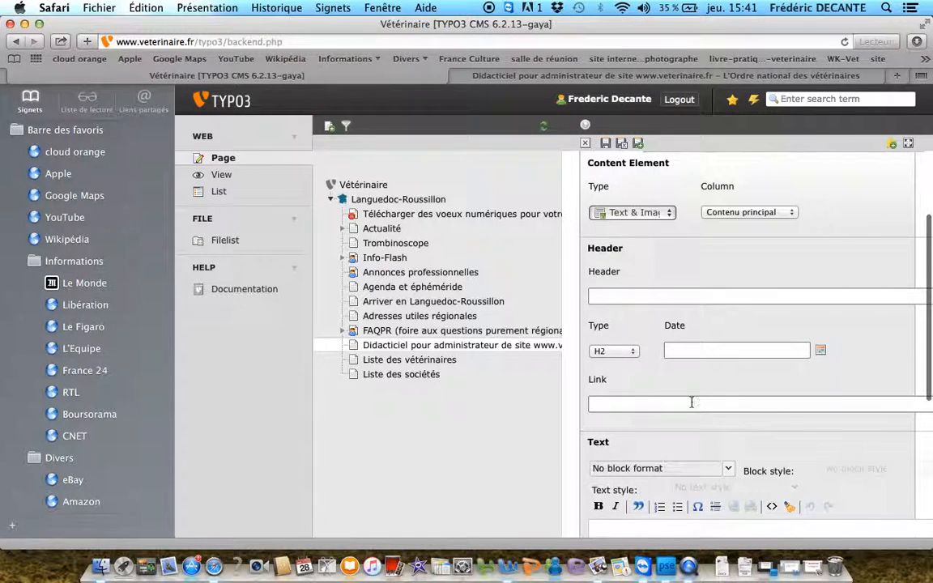
scroll(692, 402, "down", 5)
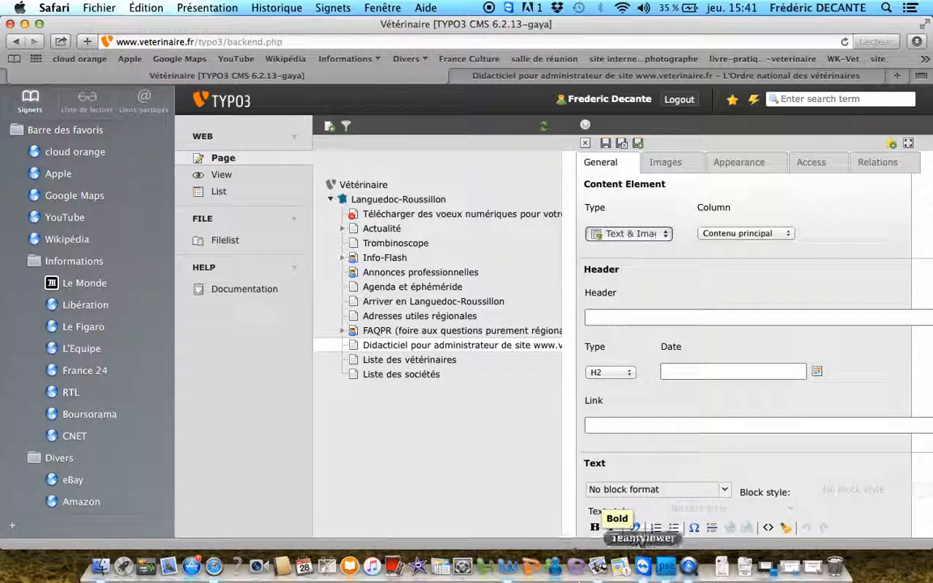
Switch to Microsoft Word, copy both paragraphs introducing the administrator videos from Document1, and minimize the document
left_click(507, 567)
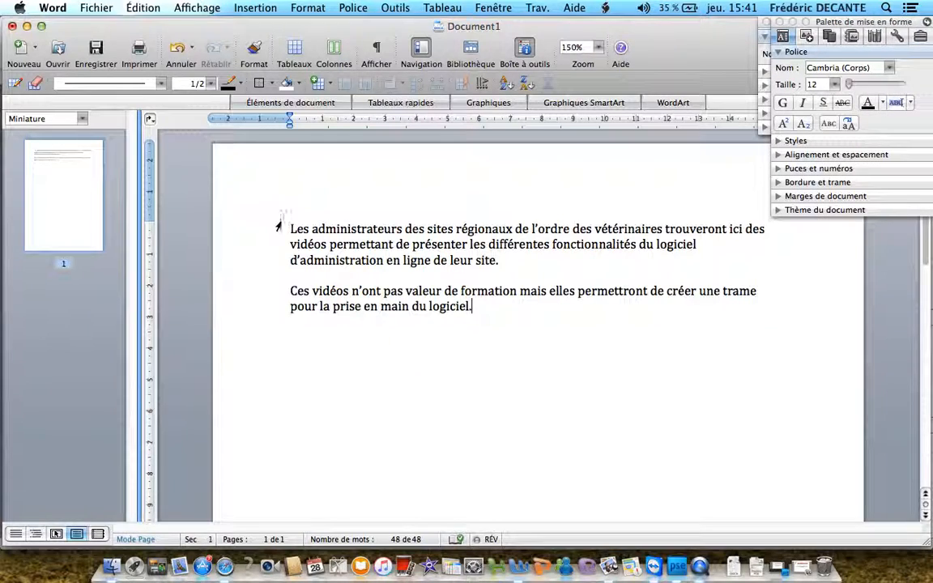
left_click_drag(267, 204, 490, 329)
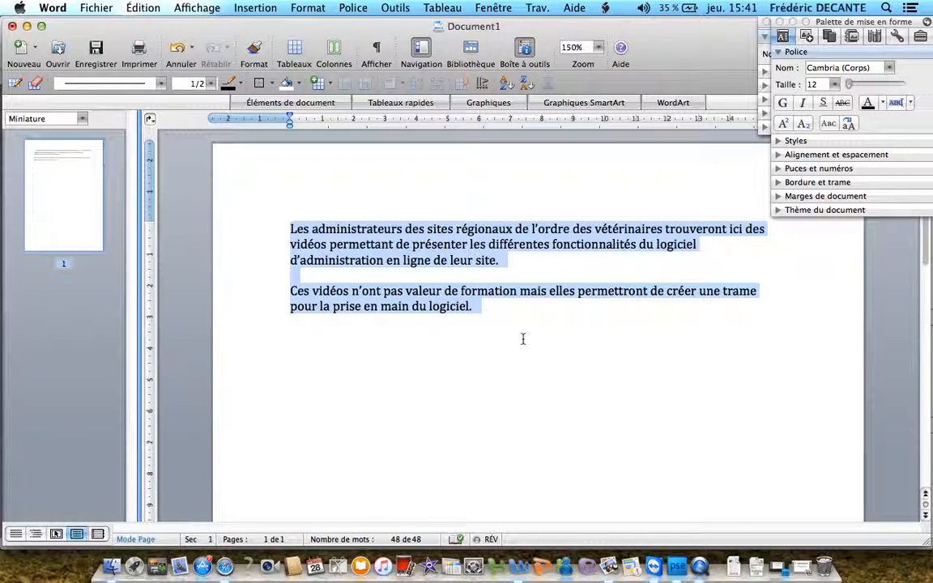
right_click(387, 254)
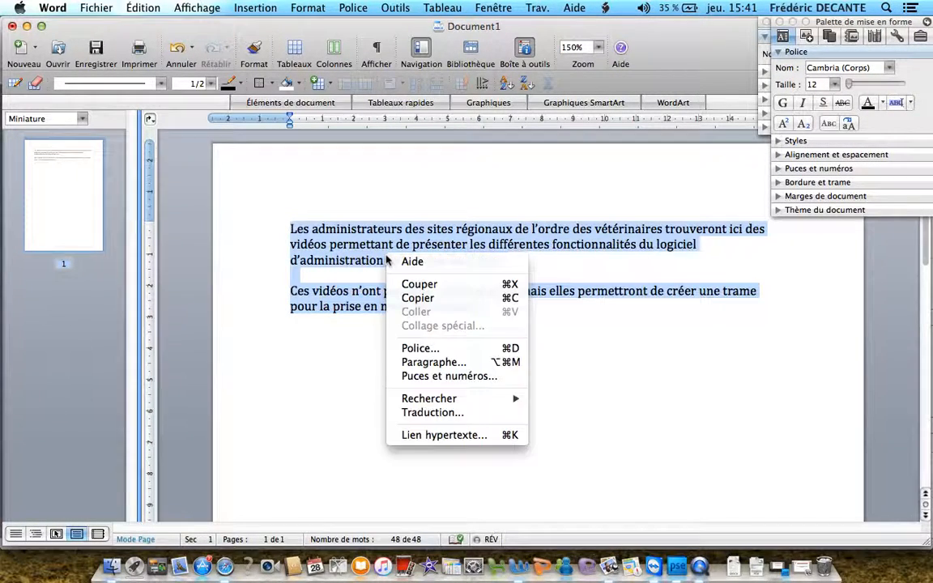
left_click(416, 298)
left_click(27, 26)
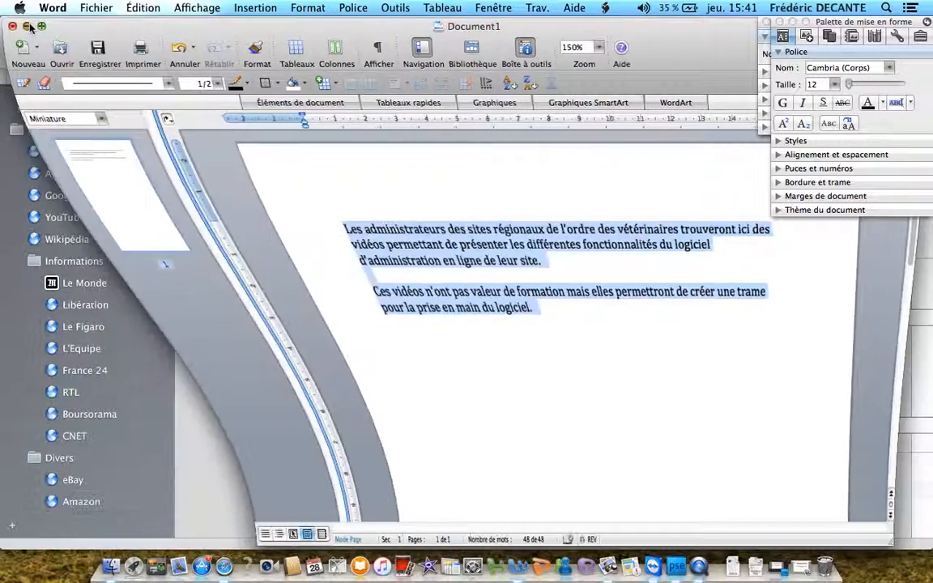
Paste the copied paragraphs into the content element's Text field and remove the blank line between the two paragraphs
scroll(616, 466, "down", 5)
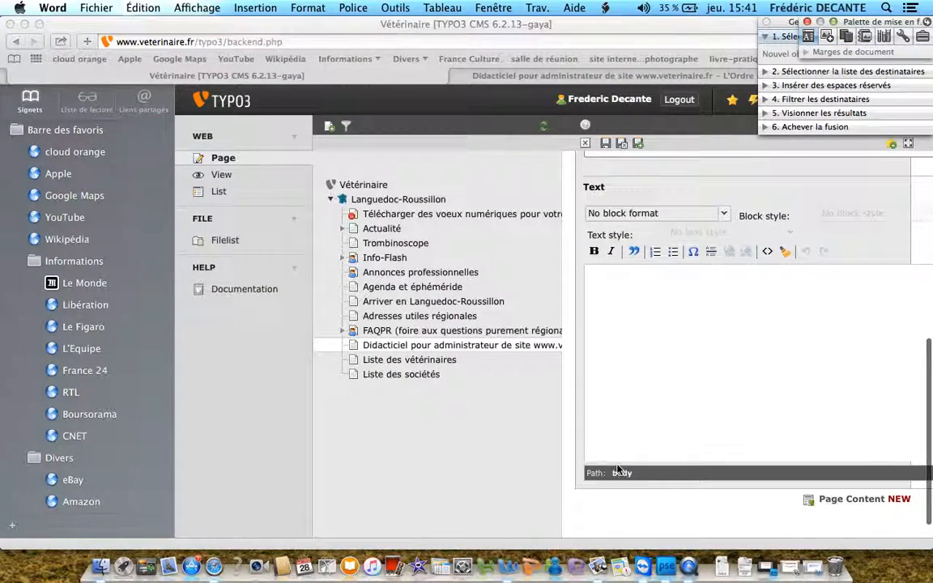
left_click(608, 292)
right_click(607, 293)
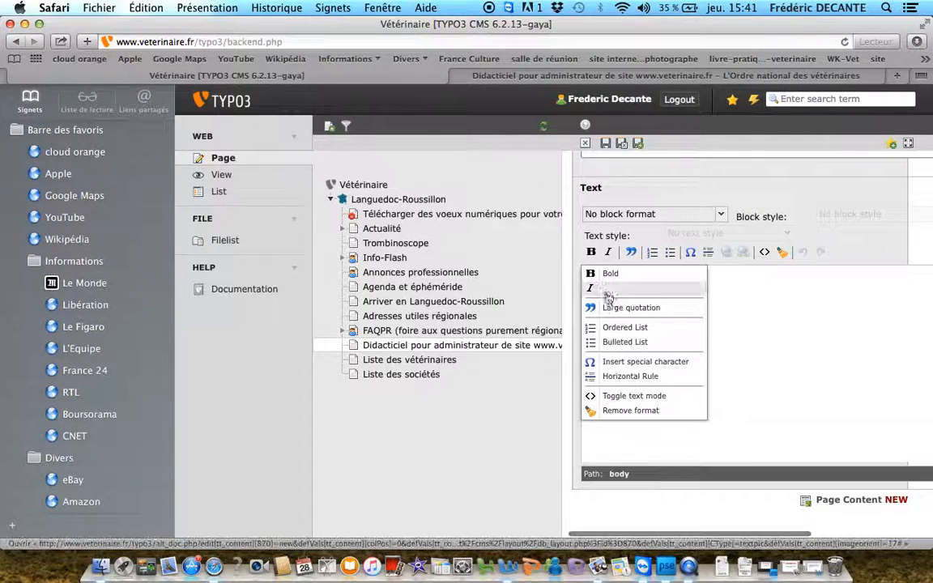
left_click(731, 298)
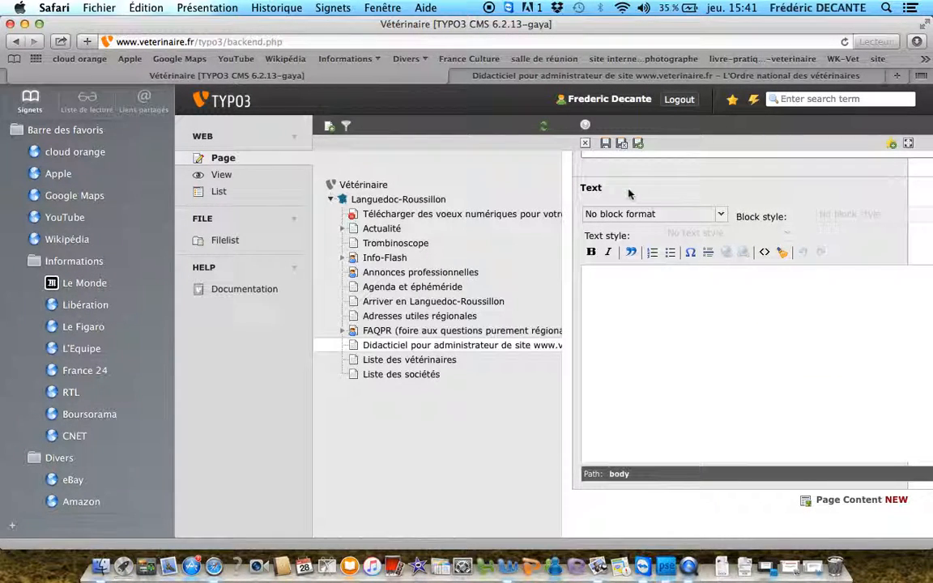
left_click(96, 8)
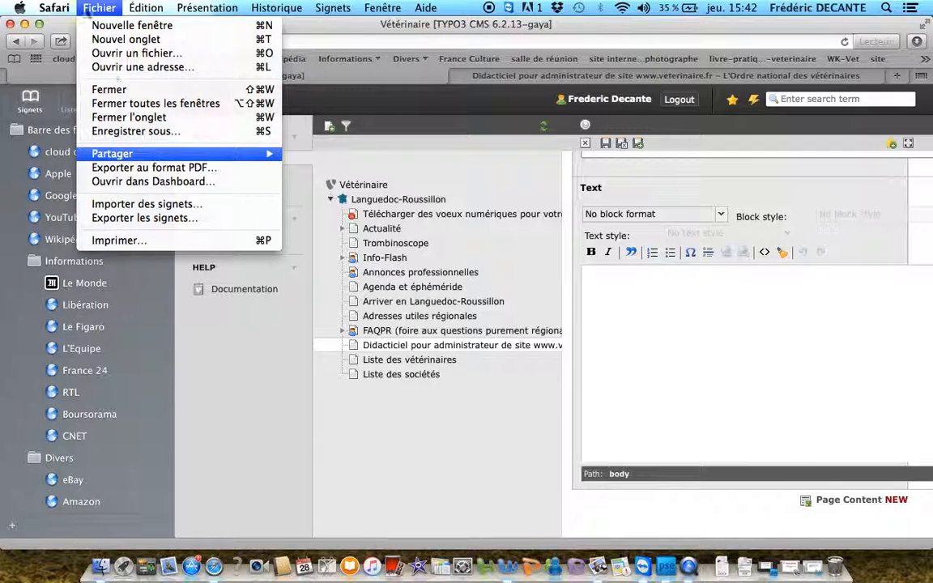
mouse_move(131, 11)
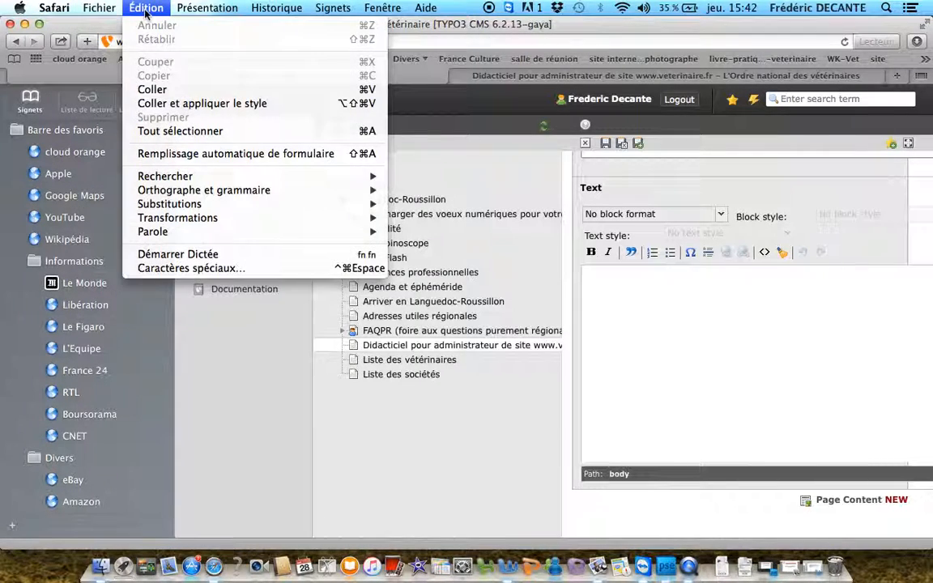
left_click(158, 91)
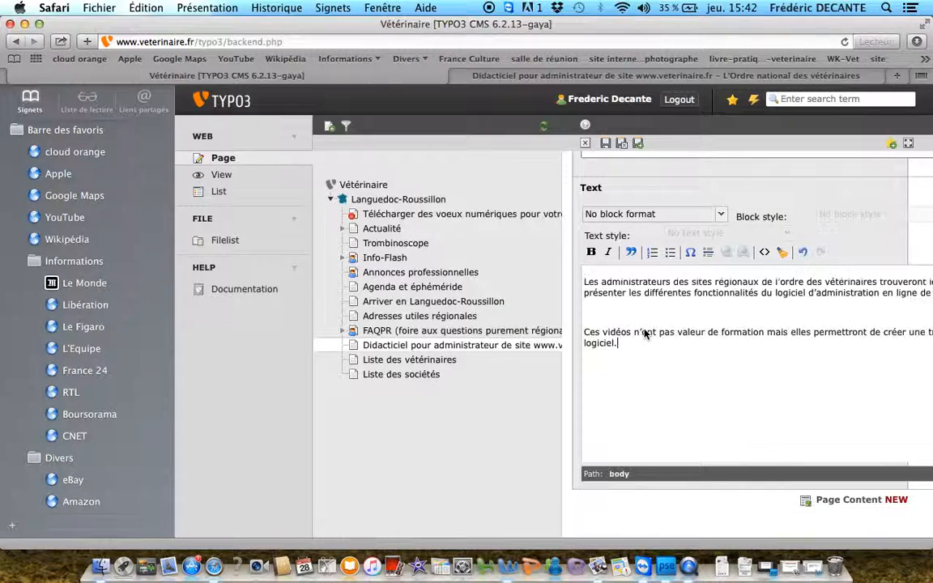
left_click(604, 317)
key("BackSpace")
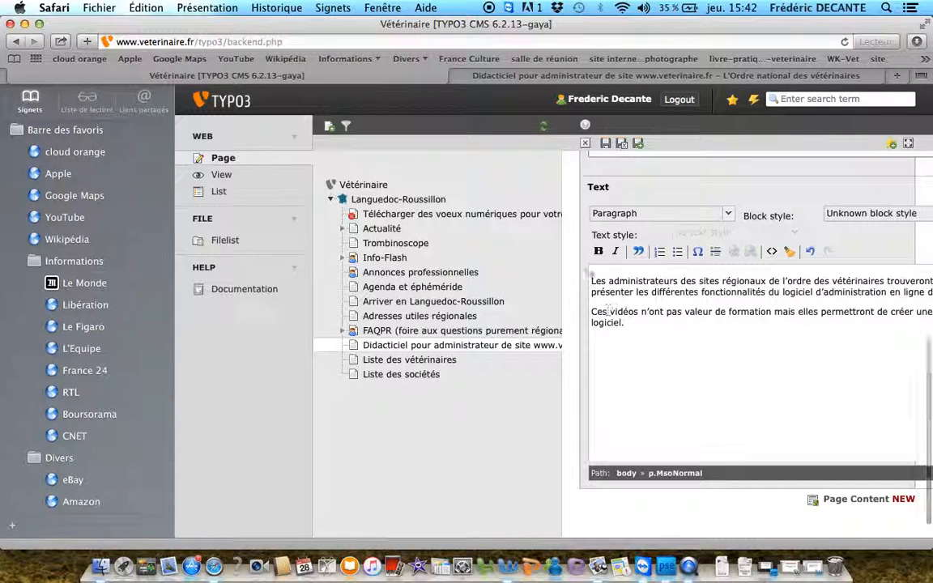
Strip every listed format type from all of the pasted text, and repeat the cleanup for MS Word format only
key("super+a")
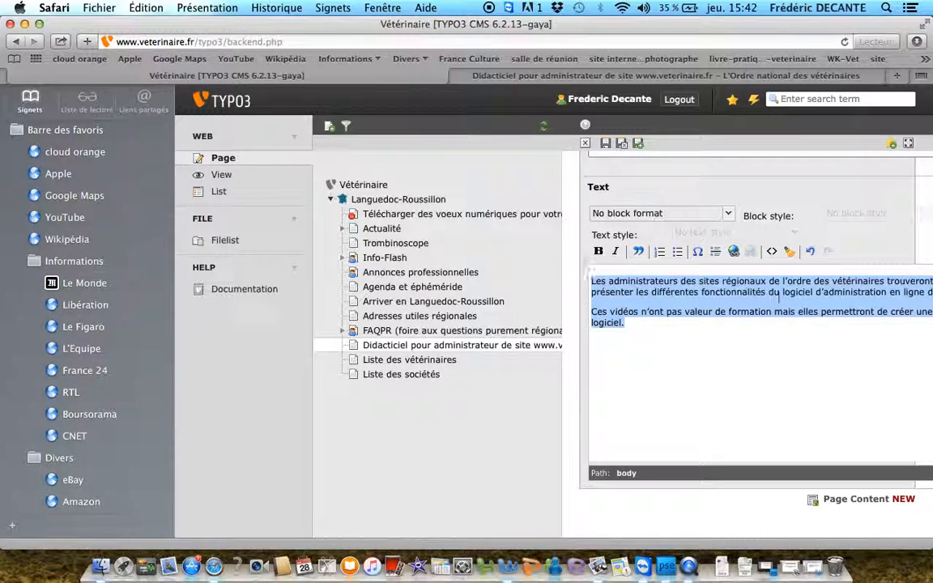
left_click(789, 251)
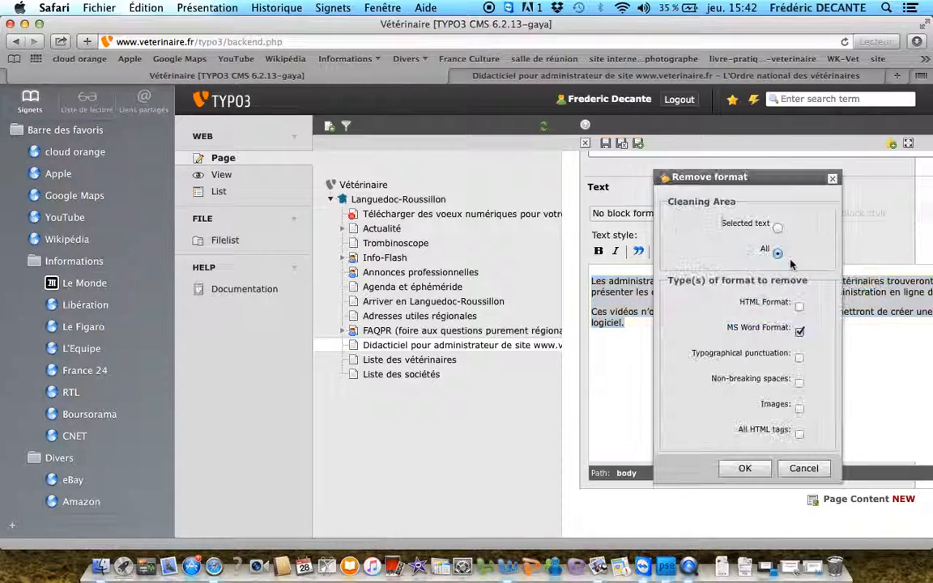
left_click(799, 307)
left_click(799, 383)
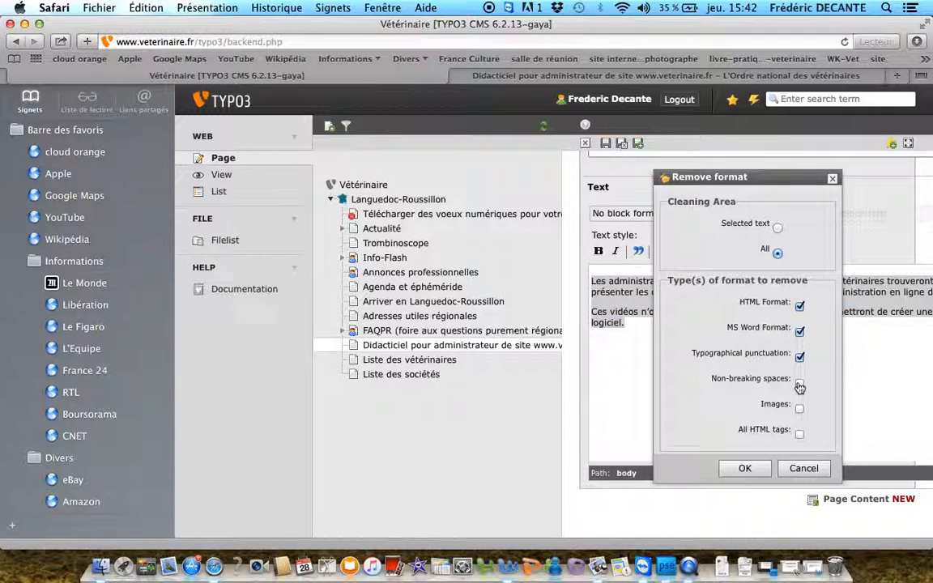
left_click(799, 434)
left_click(745, 468)
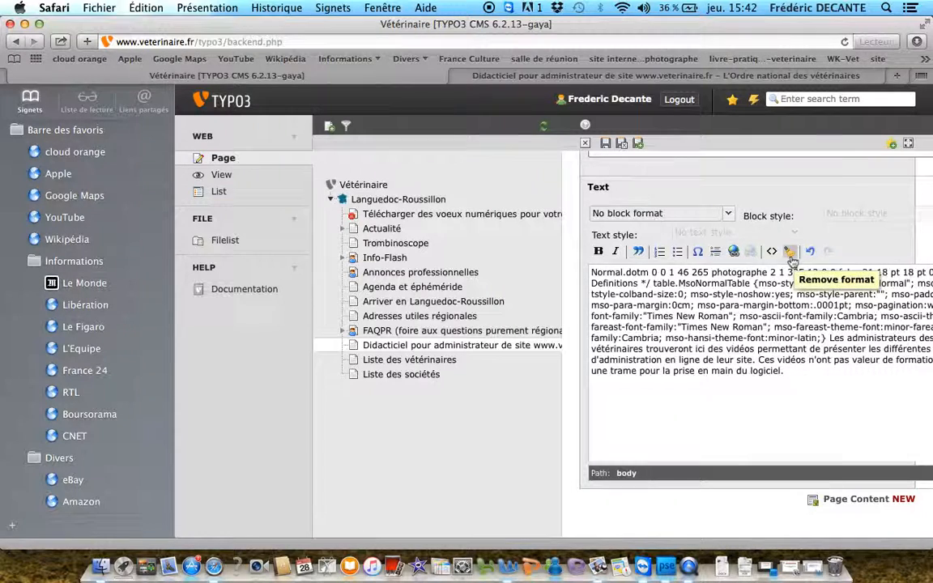
left_click(789, 251)
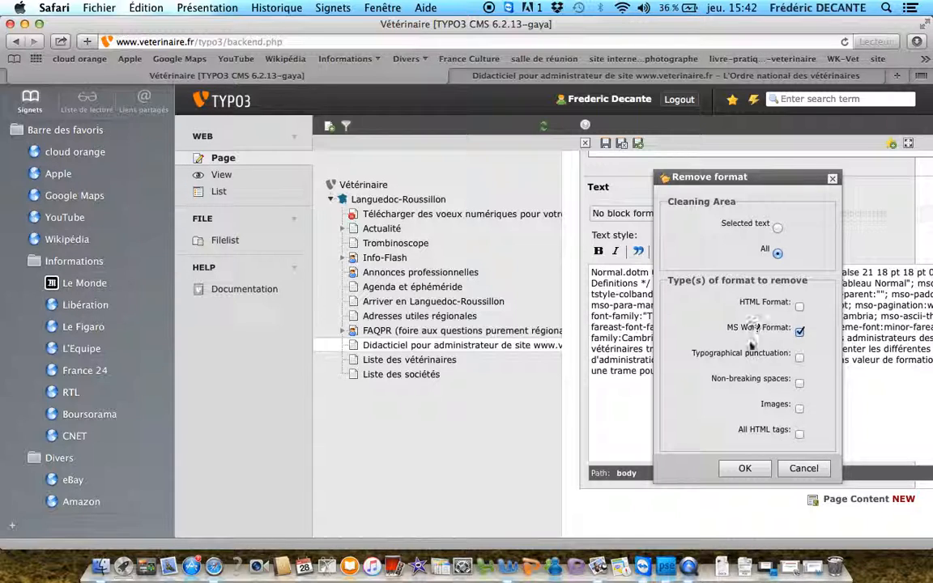
left_click(744, 469)
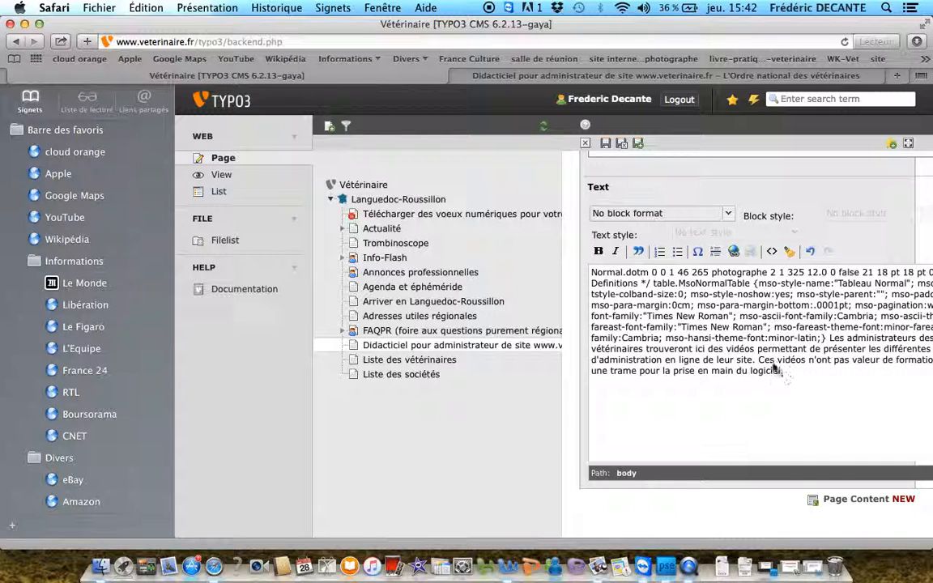
Delete the leftover Word style code and the leading space before "Les administrateurs" in the text
scroll(814, 350, "right", 5)
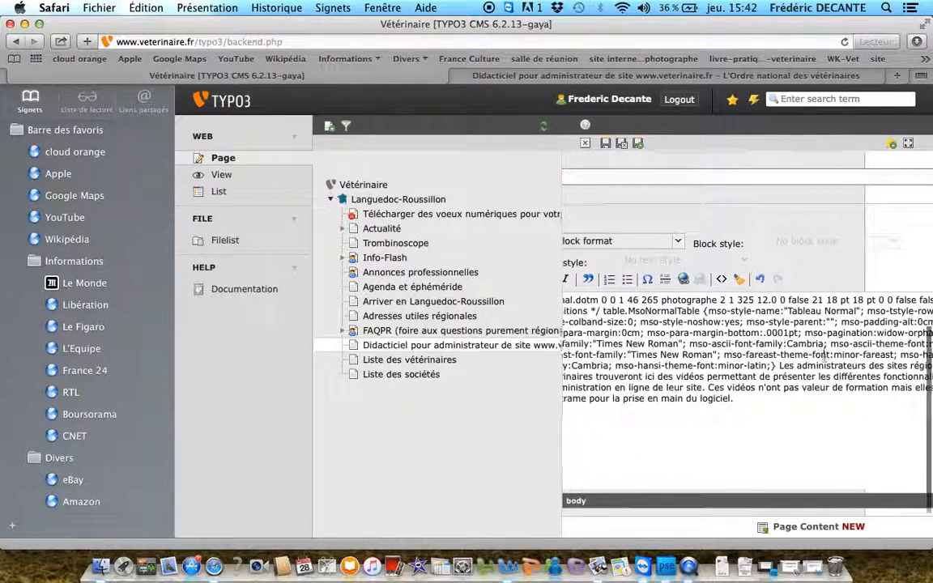
scroll(822, 353, "left", 3)
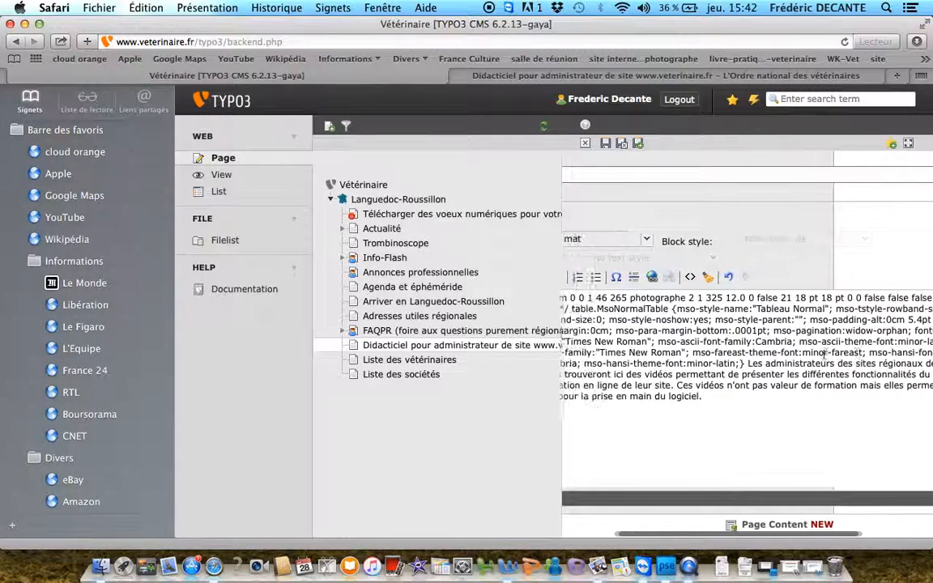
left_click_drag(751, 362, 506, 265)
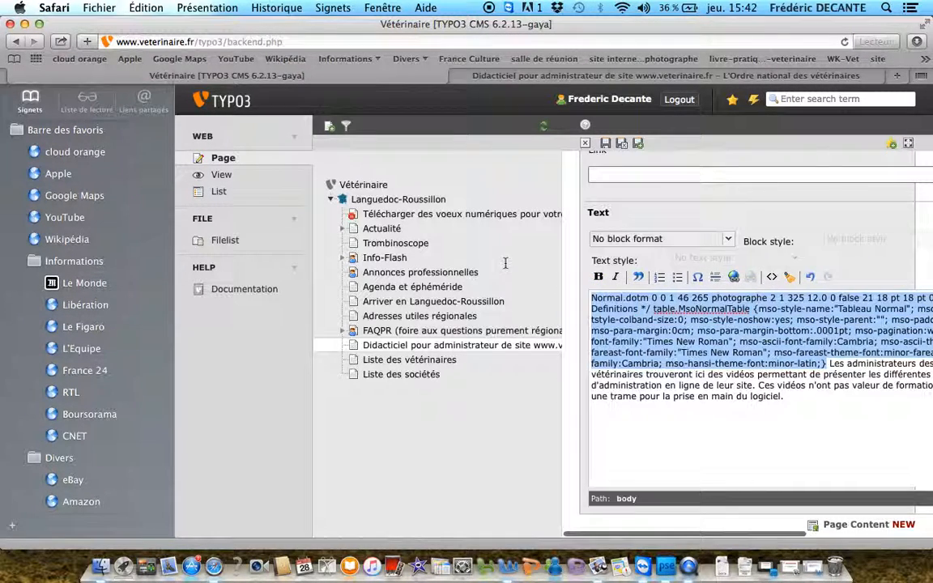
key("BackSpace")
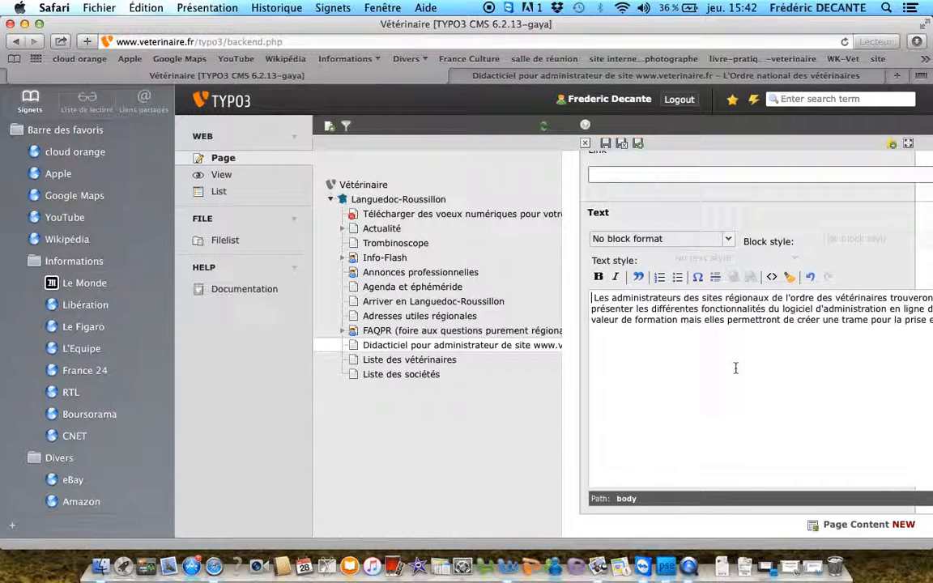
scroll(735, 369, "right", 5)
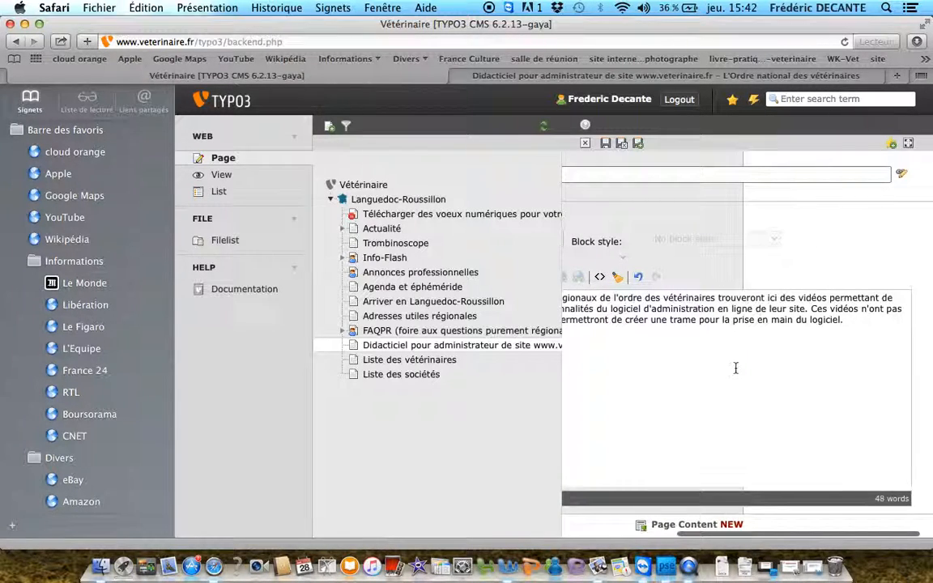
scroll(735, 369, "left", 5)
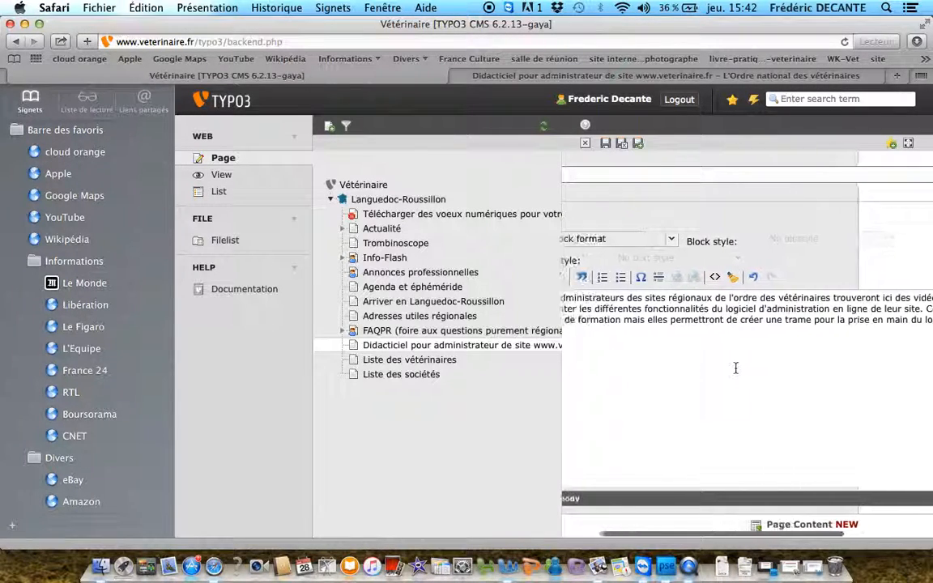
left_click(593, 299)
key("BackSpace")
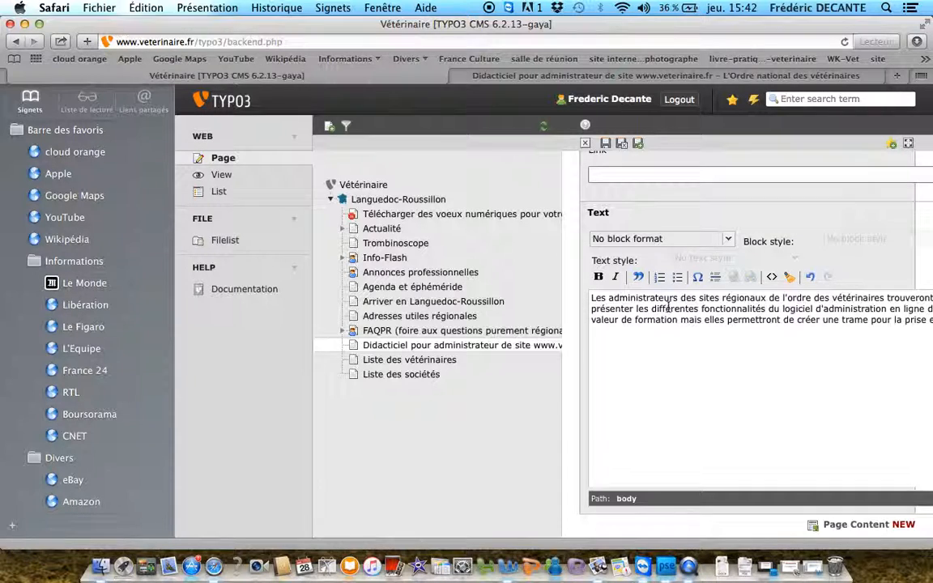
Check the content element's image settings without adding an image, and save and close the element
scroll(666, 311, "up", 5)
scroll(668, 312, "up", 5)
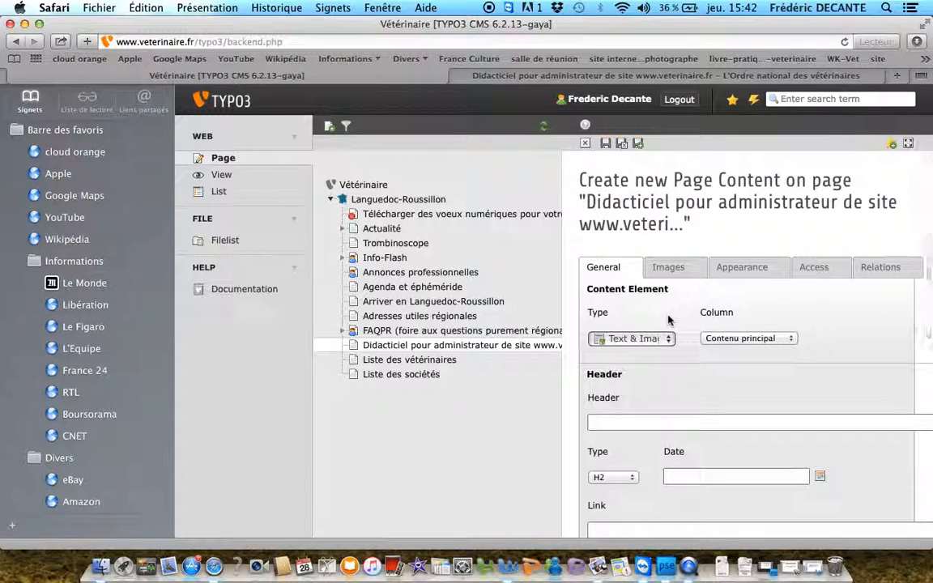
left_click(680, 268)
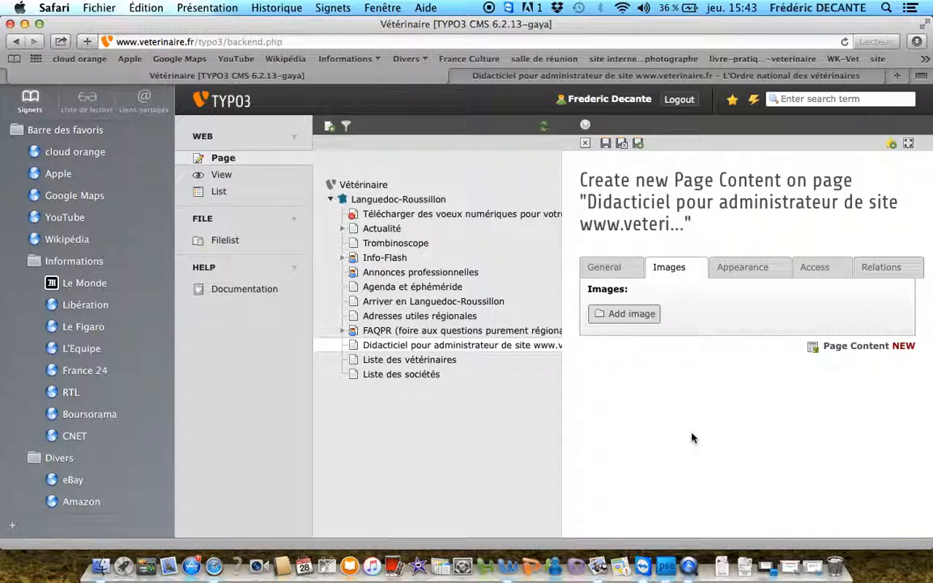
left_click(622, 146)
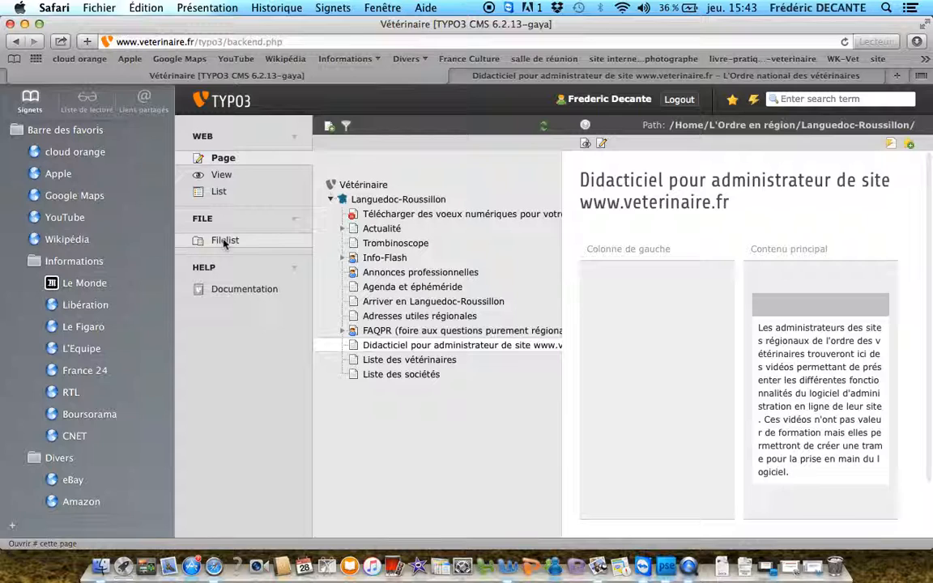
In the file list, create a folder named "didacticiel" in the Languedoc-Roussillon images folder
left_click(224, 243)
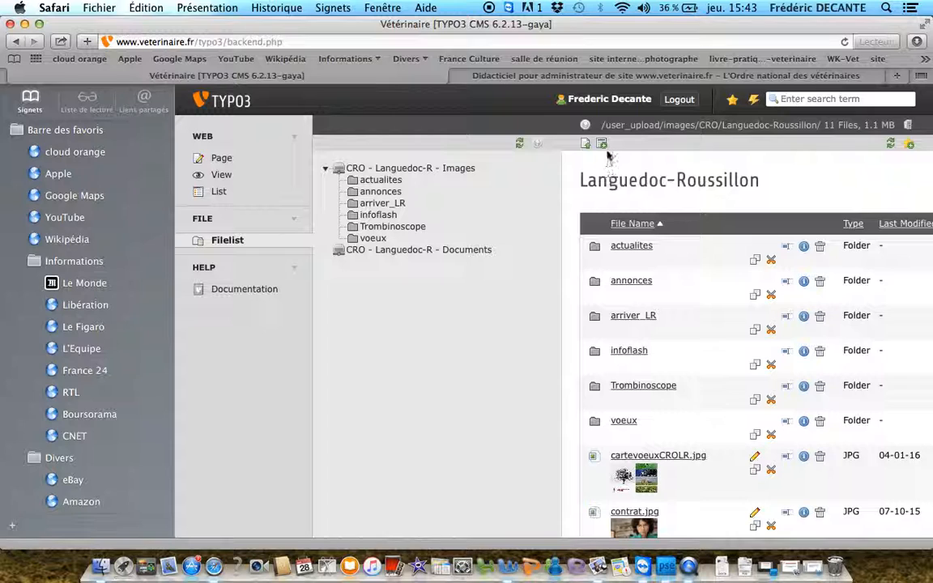
scroll(654, 225, "down", 2)
scroll(656, 226, "up", 2)
left_click(658, 226)
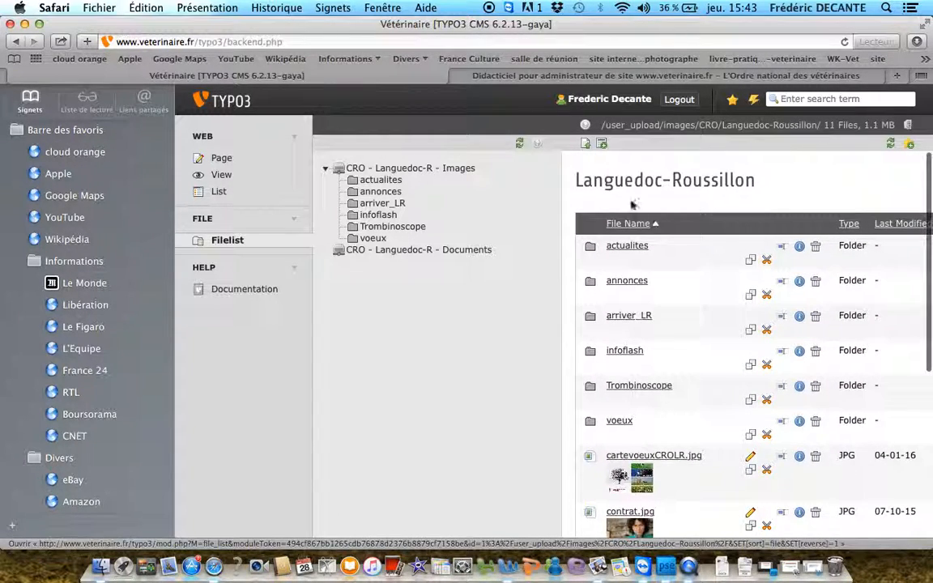
left_click(601, 148)
left_click(607, 261)
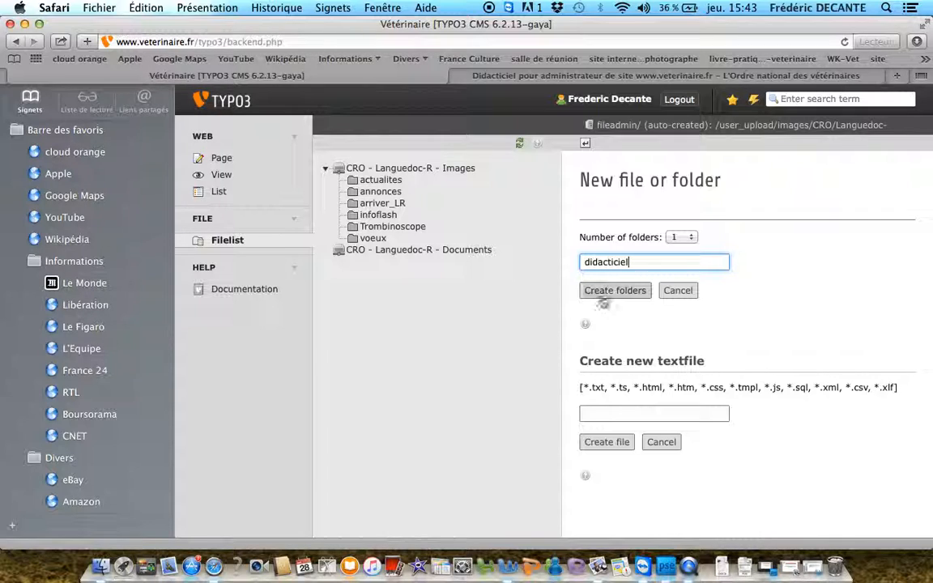
left_click(631, 296)
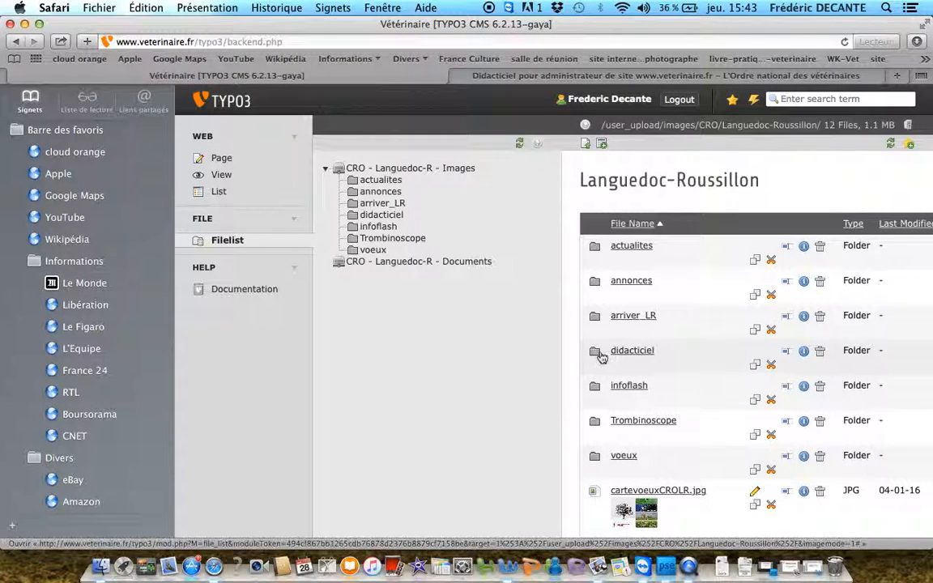
left_click(598, 354)
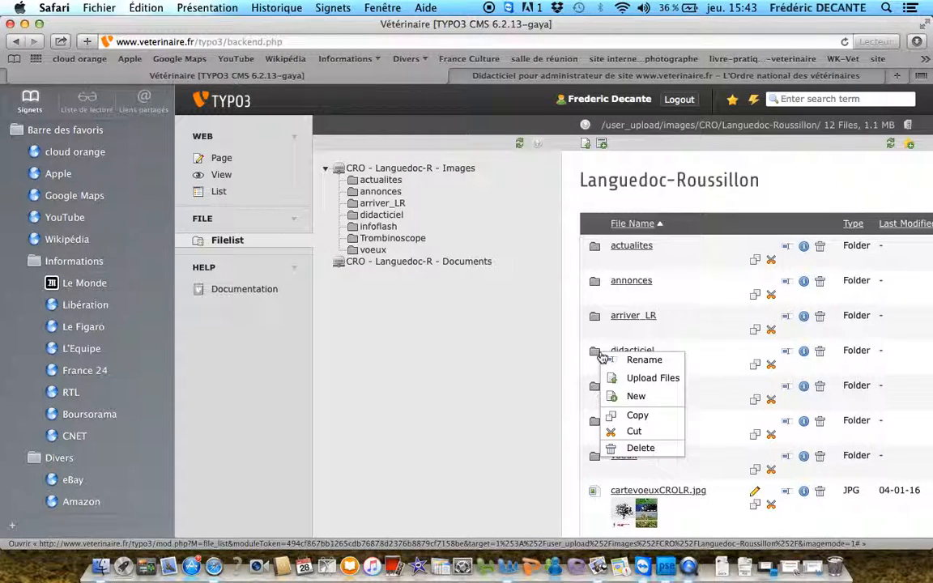
left_click(598, 356)
left_click(596, 354)
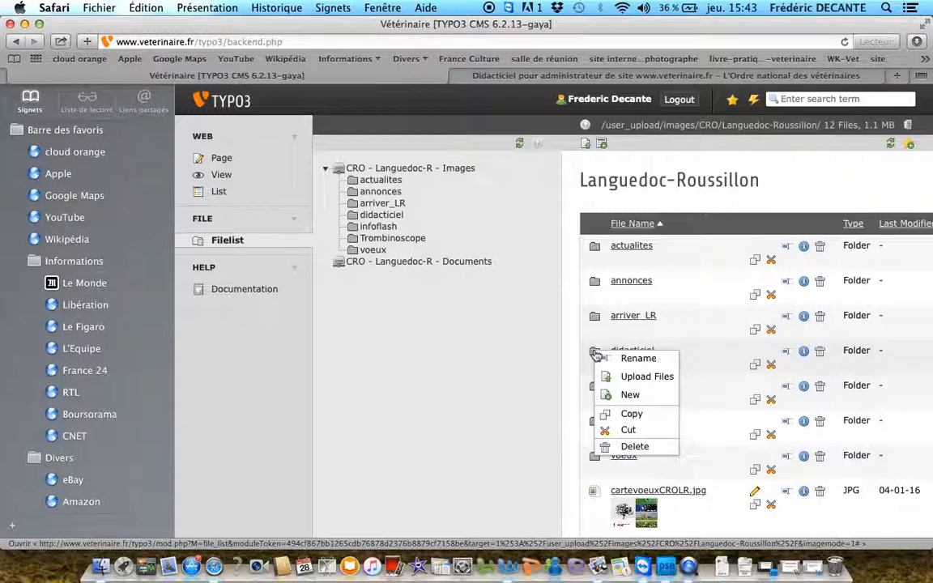
left_click(717, 367)
triple_click(717, 367)
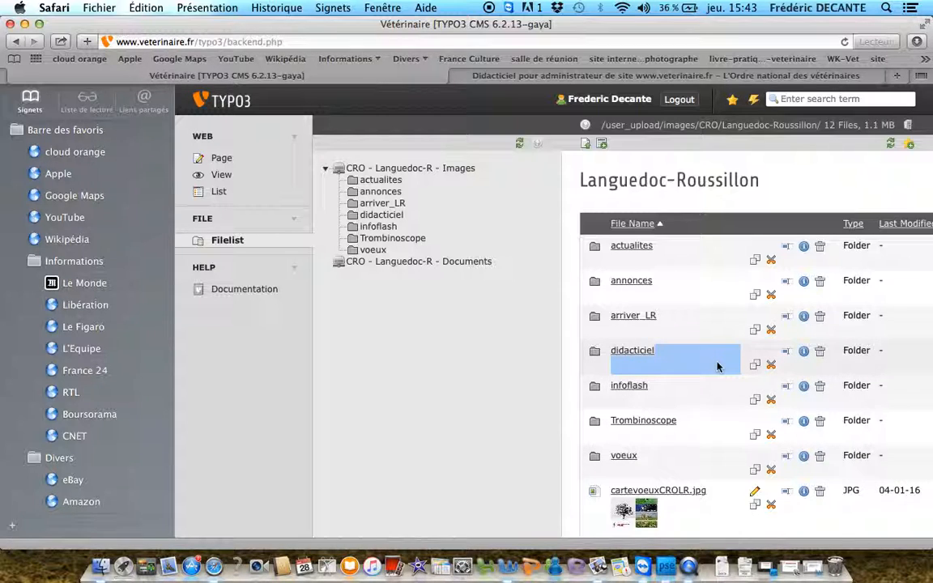
Upload 1.jpg from the Bureau folder into the didacticiel image folder, allowing existing files to be overwritten
left_click(361, 217)
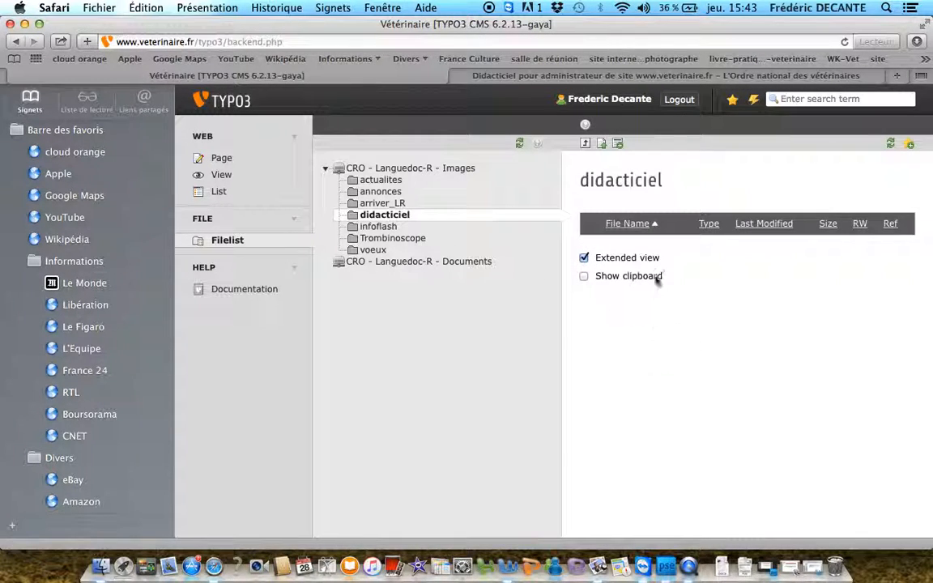
left_click(601, 146)
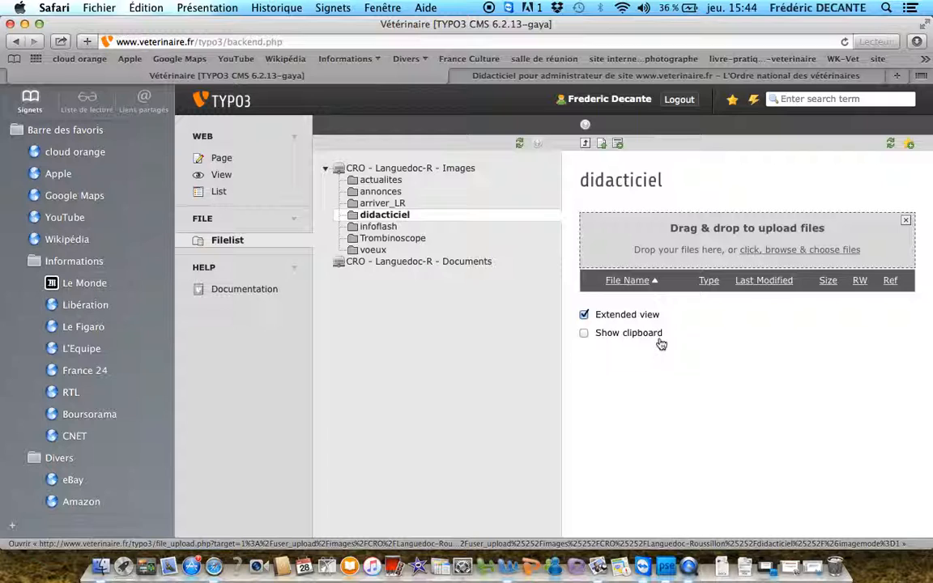
left_click(646, 275)
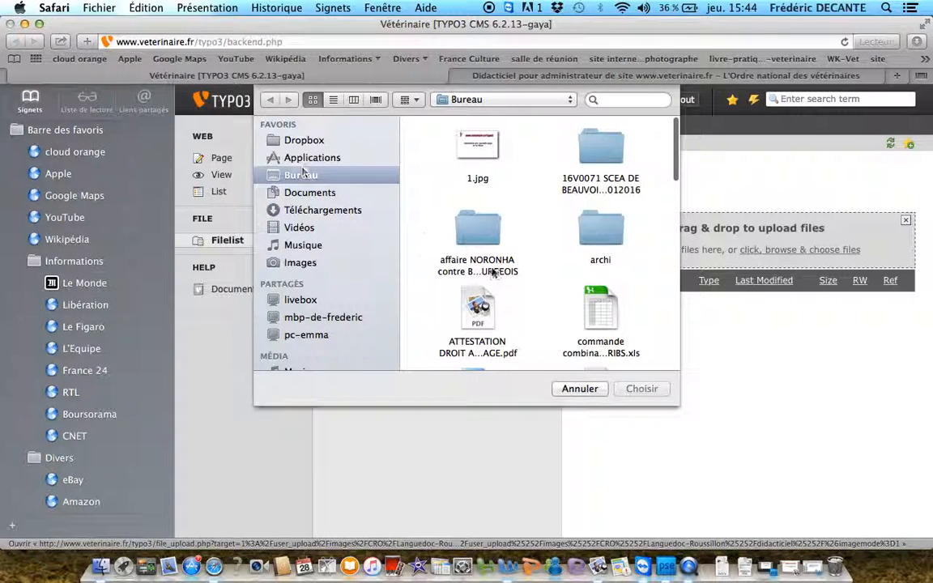
scroll(493, 273, "down", 3)
scroll(492, 272, "up", 3)
left_click(481, 150)
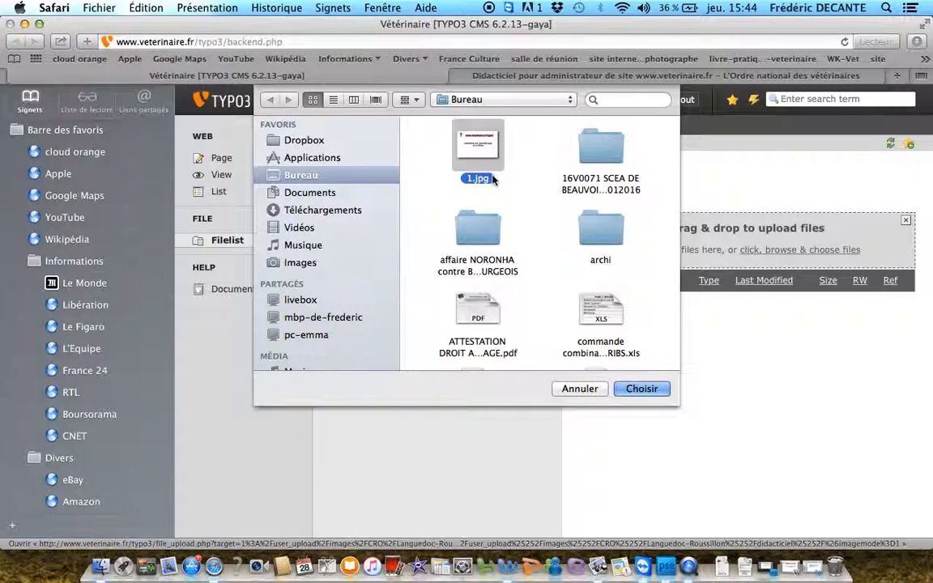
left_click(642, 389)
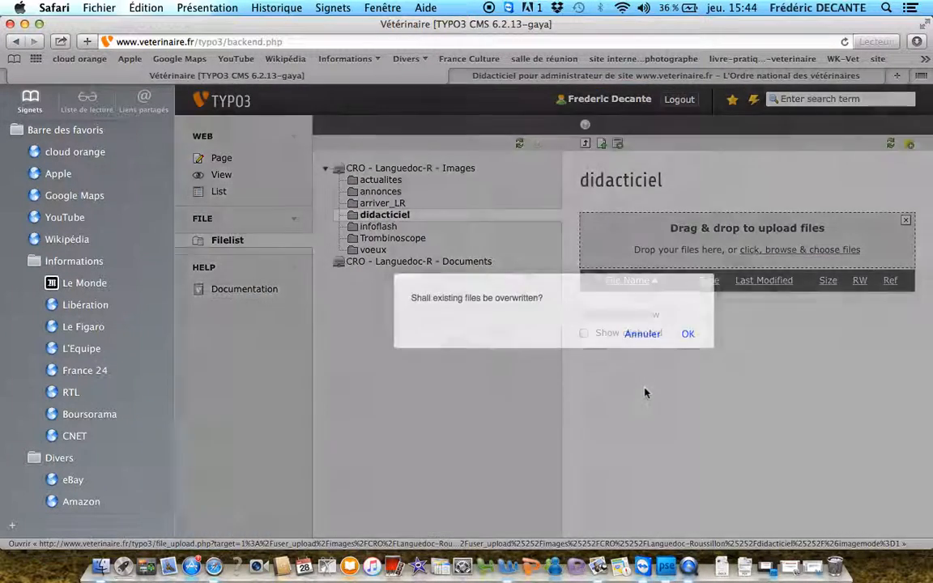
left_click(687, 334)
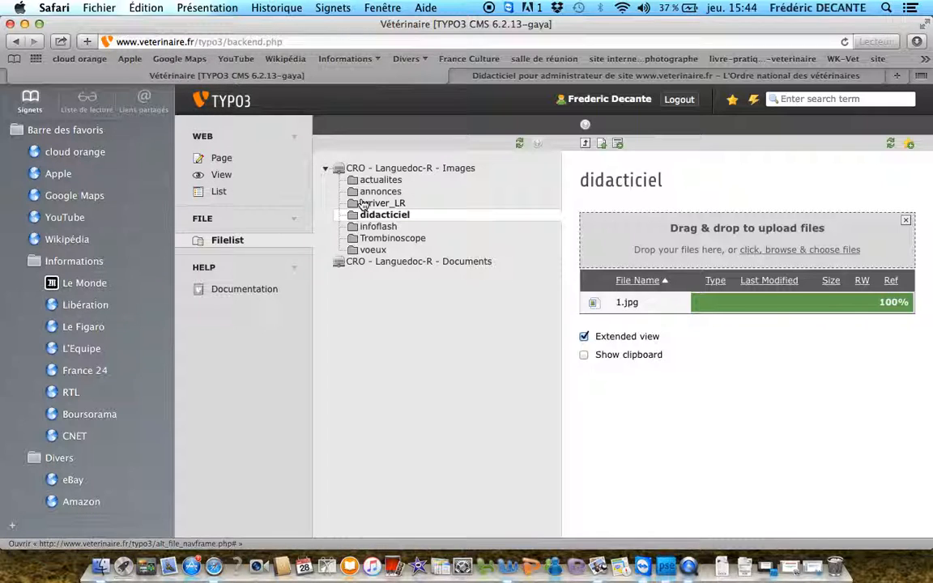
Open the text element of the Didacticiel page for editing and enter the header "Des vidéo d'information"
left_click(224, 159)
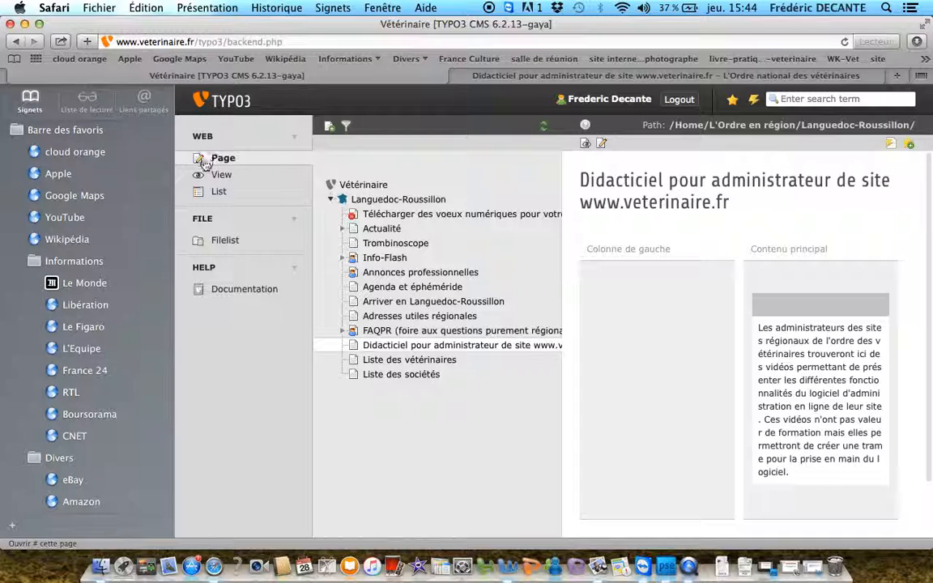
left_click(354, 346)
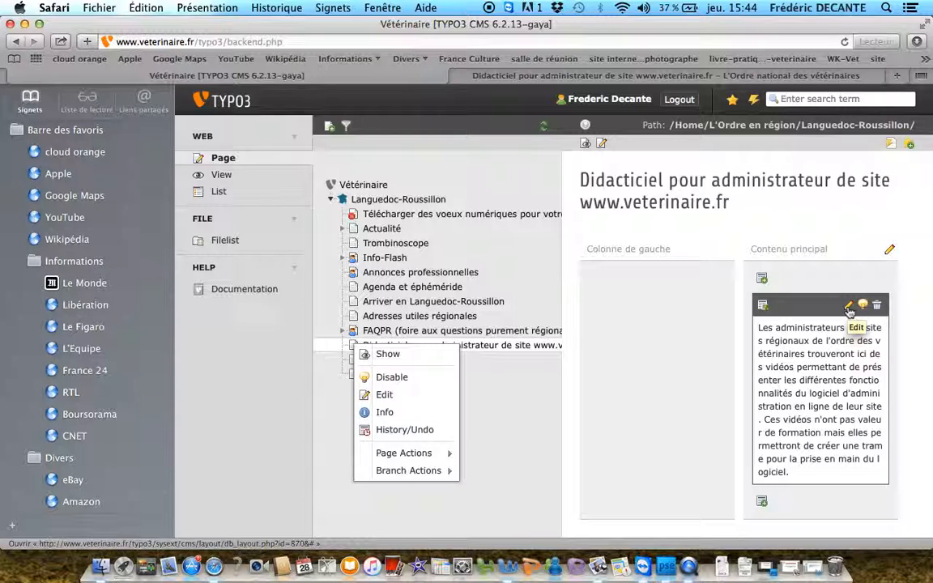
left_click(848, 312)
scroll(770, 415, "down", 3)
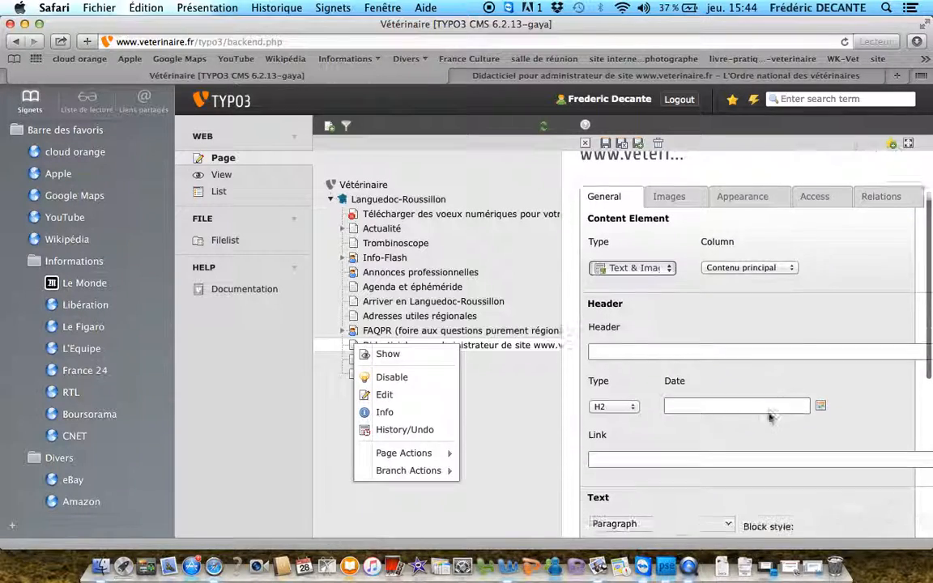
left_click(627, 346)
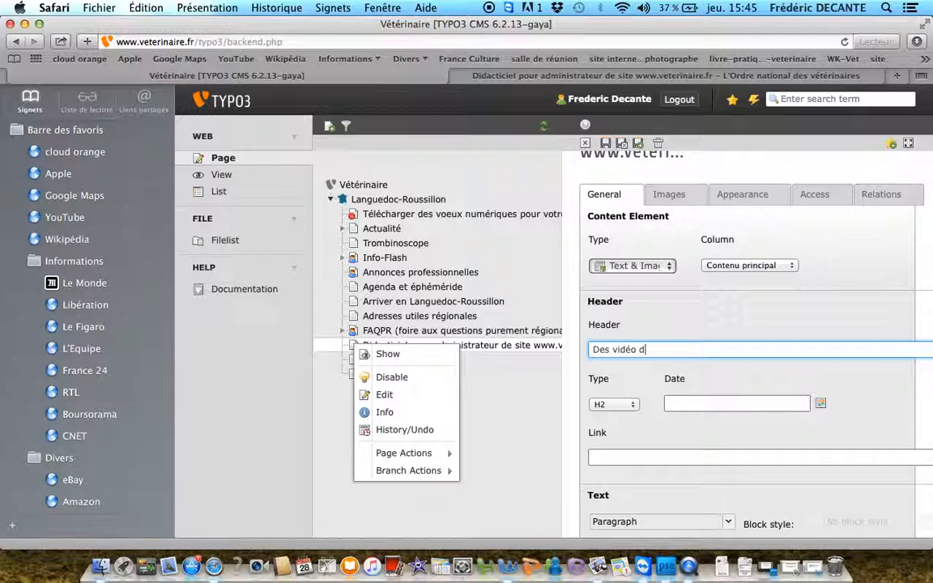
type("ormation")
scroll(659, 465, "down", 5)
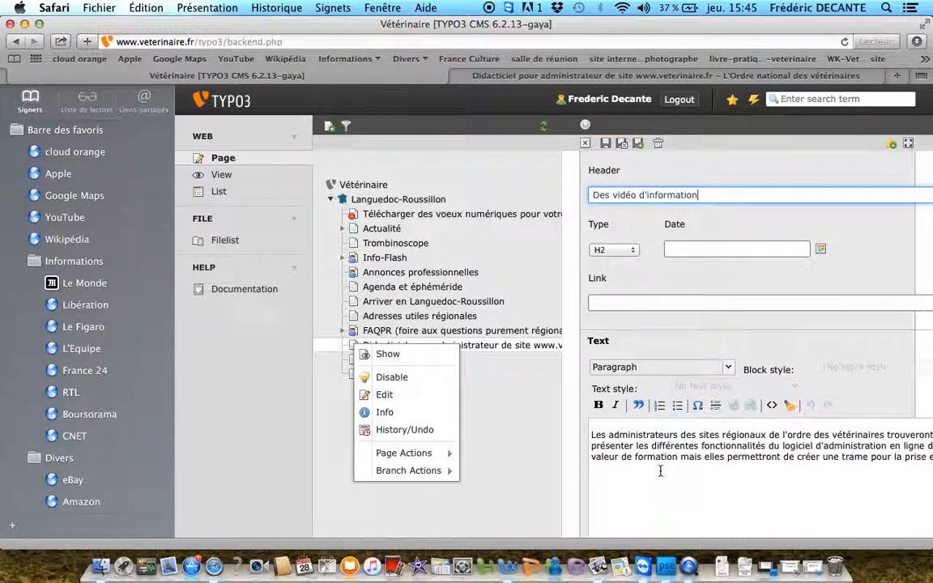
Add 1.jpg from the didacticiel folder as the content element's image
scroll(645, 434, "up", 8)
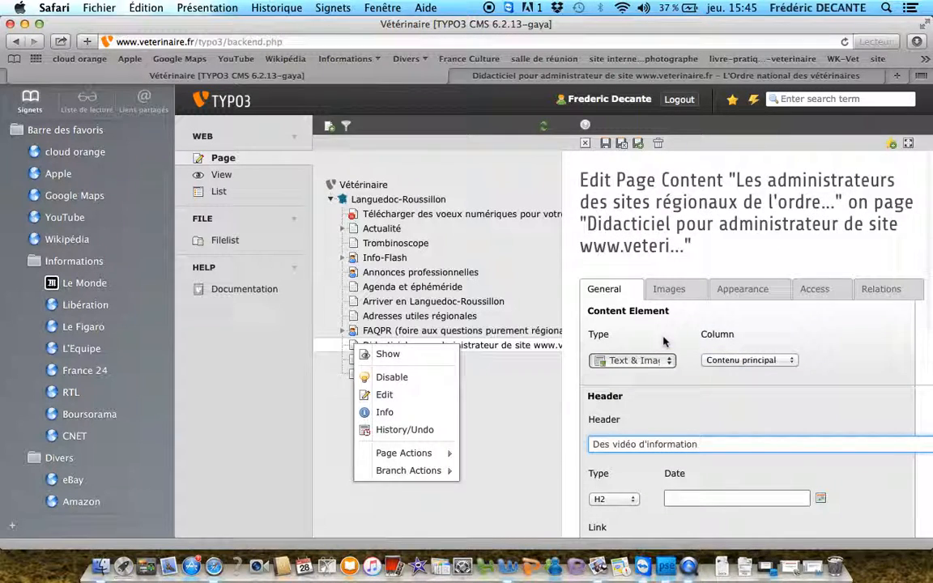
left_click(672, 293)
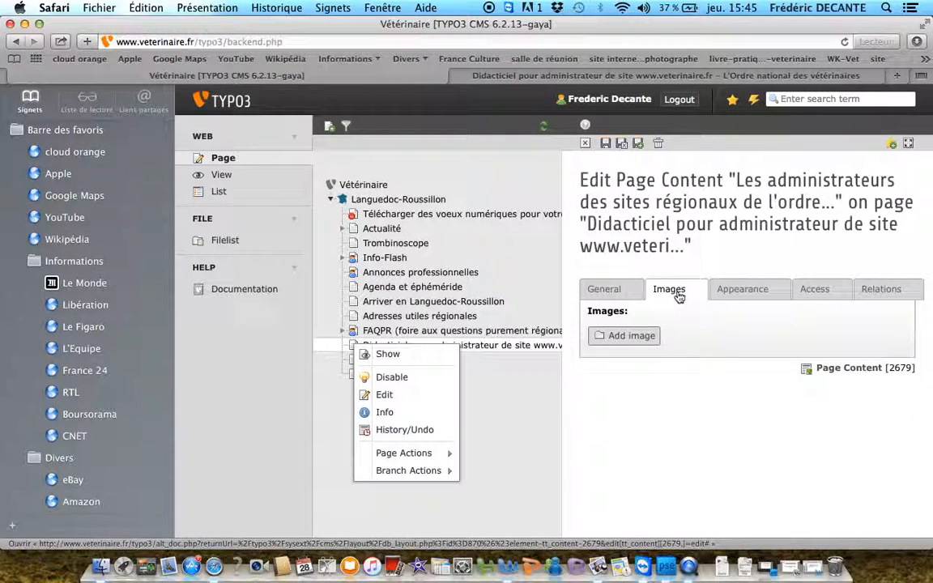
left_click(631, 336)
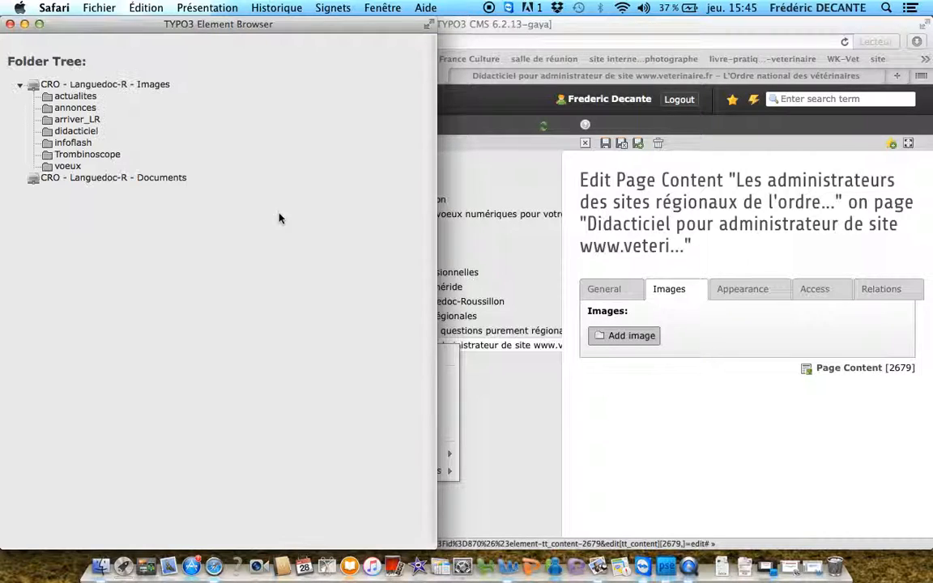
left_click(60, 132)
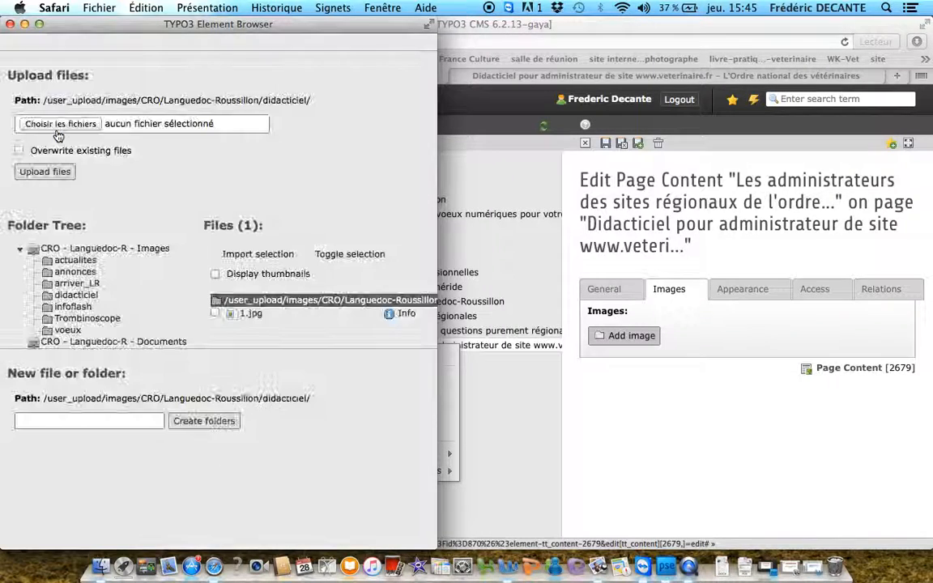
left_click(251, 314)
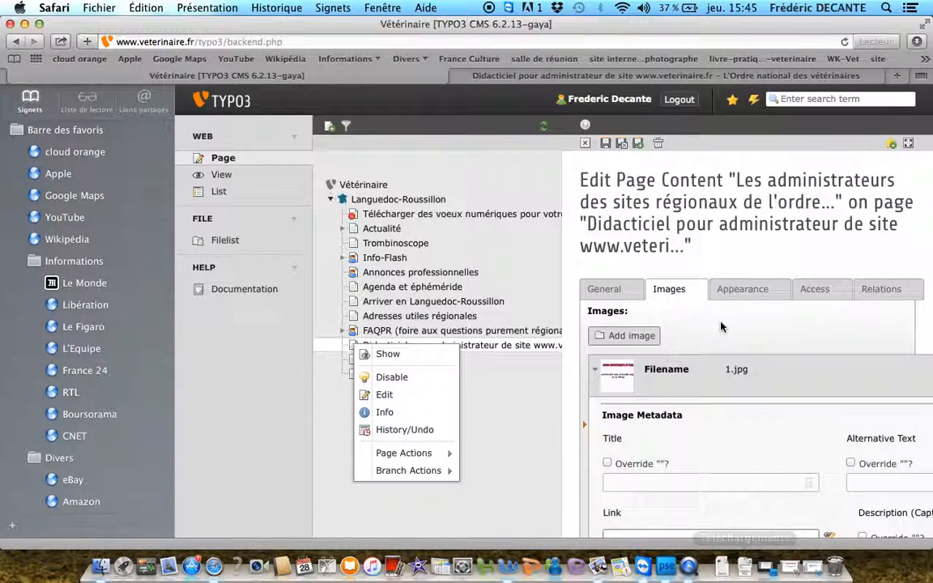
scroll(728, 417, "down", 3)
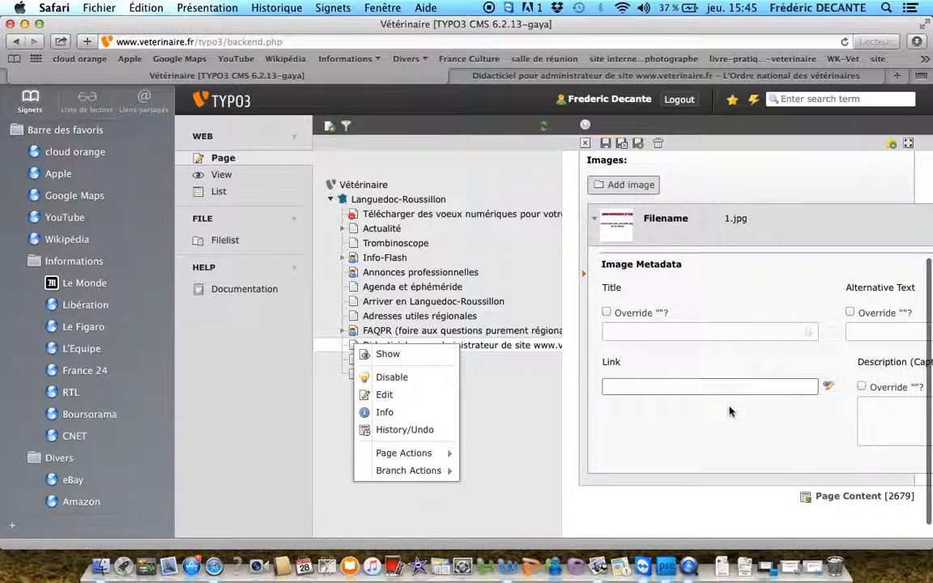
Set the image's position and alignment to "In text, left", and save and close the content element
scroll(729, 411, "up", 2)
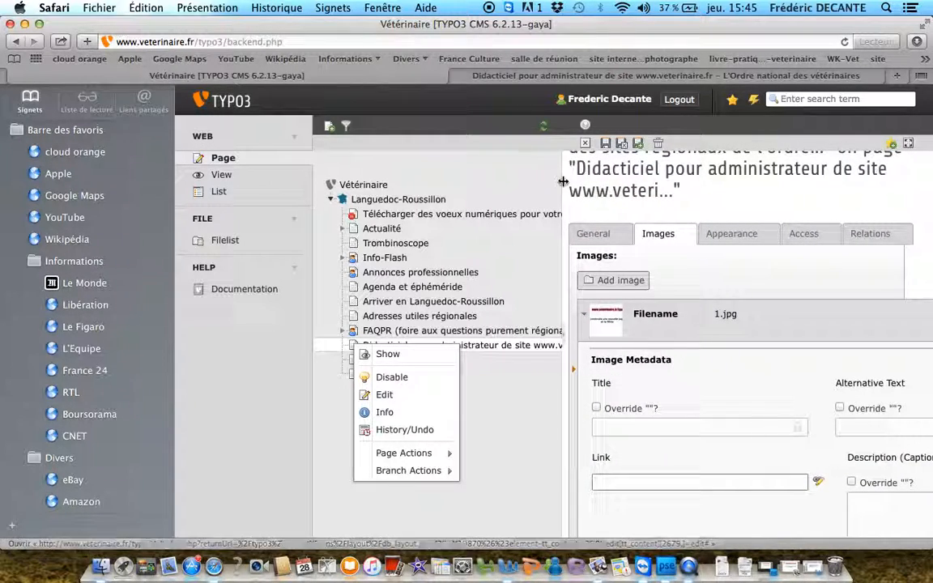
left_click(731, 233)
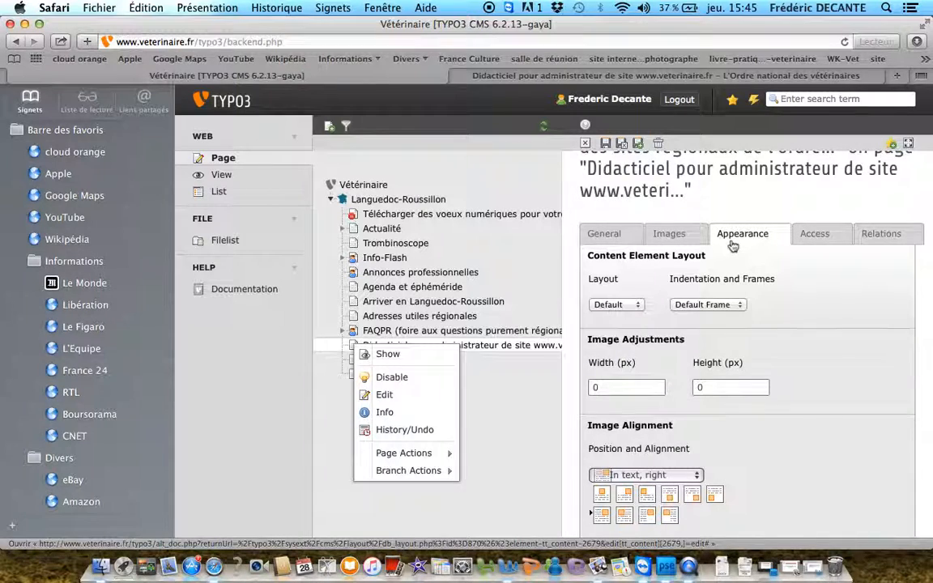
left_click(623, 518)
scroll(623, 518, "down", 3)
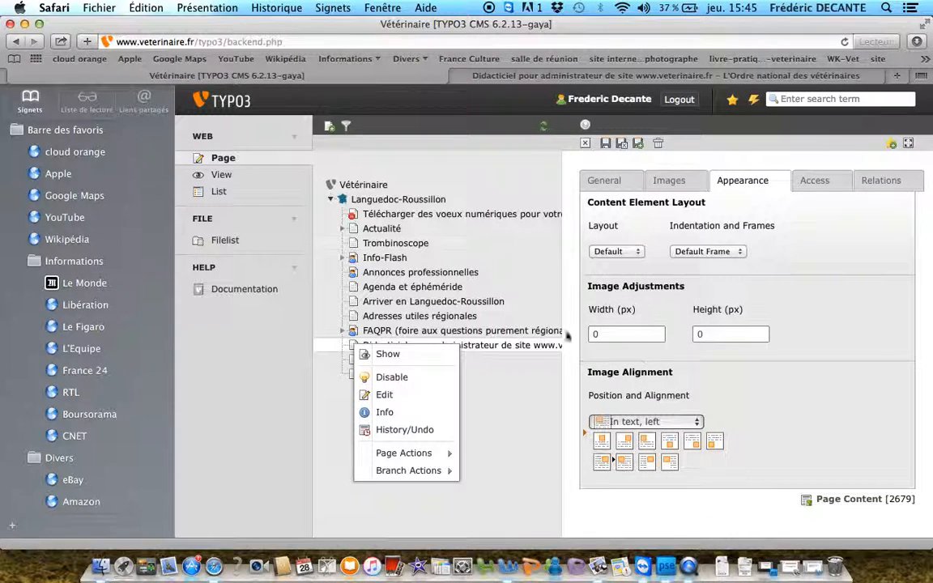
left_click(622, 147)
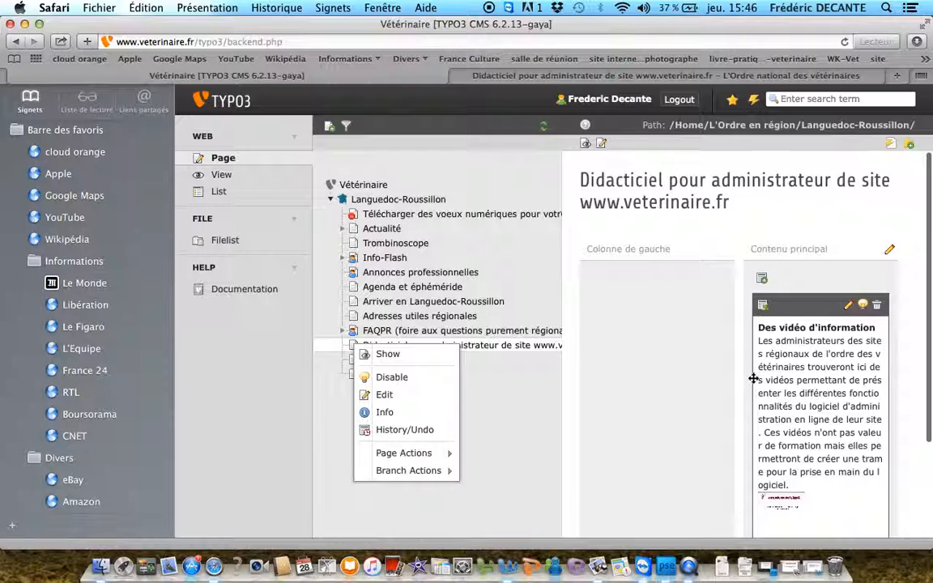
Open the public site's Languedoc-Roussillon didacticiel page and examine how its header, image and text are laid out
left_click(586, 142)
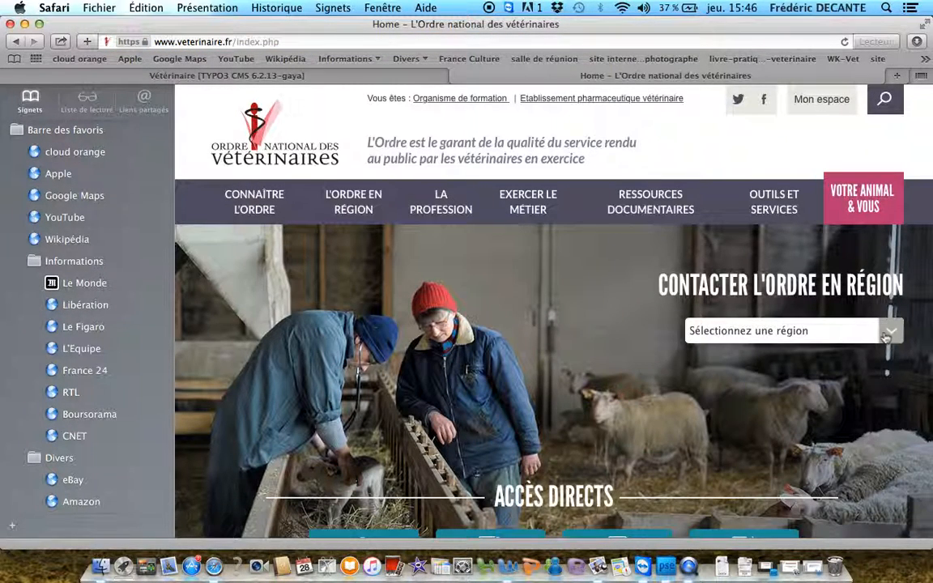
left_click(886, 336)
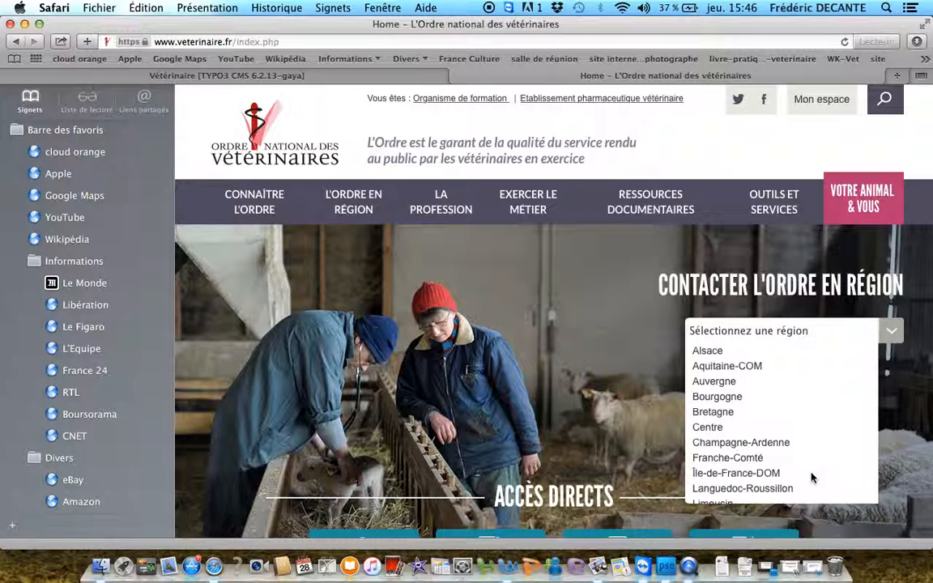
left_click(784, 491)
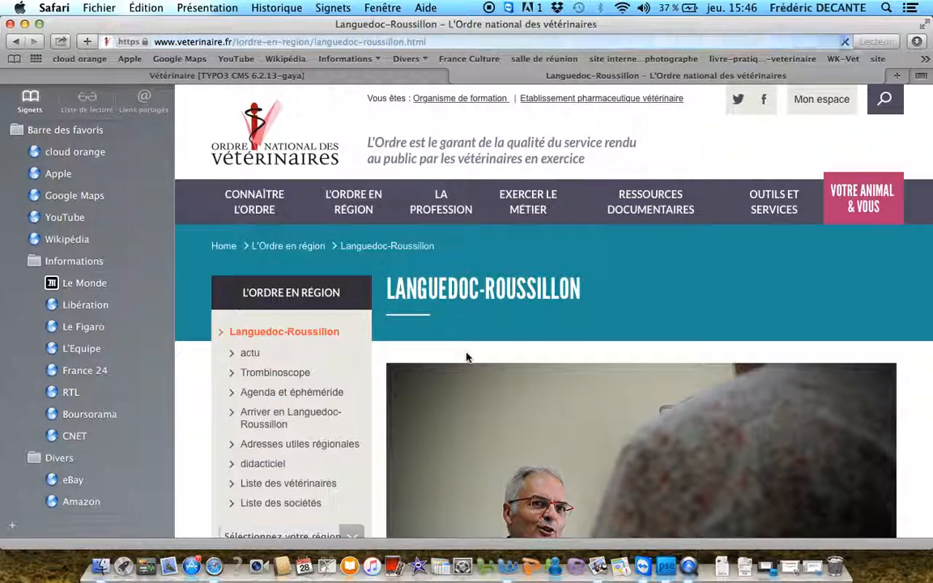
scroll(395, 354, "down", 1)
scroll(394, 354, "down", 2)
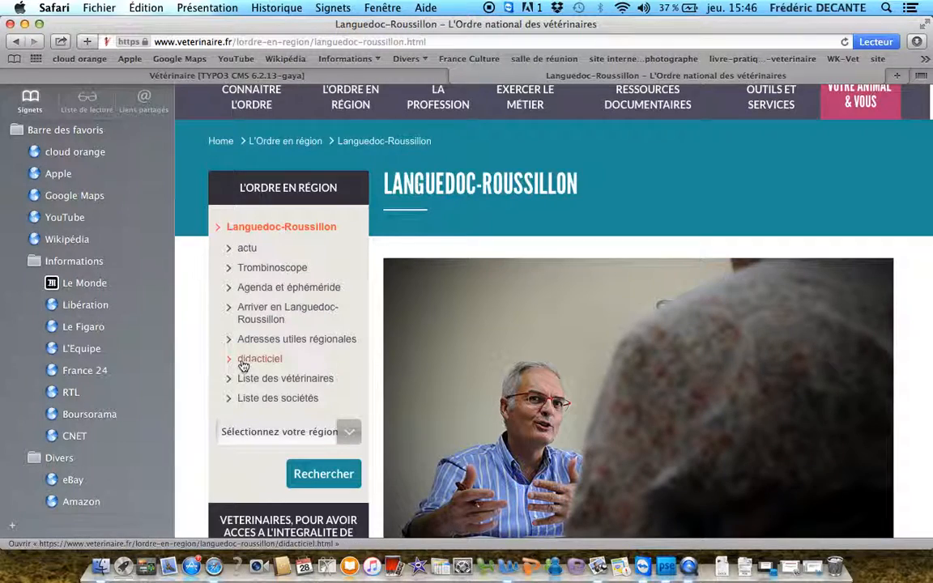
left_click(245, 357)
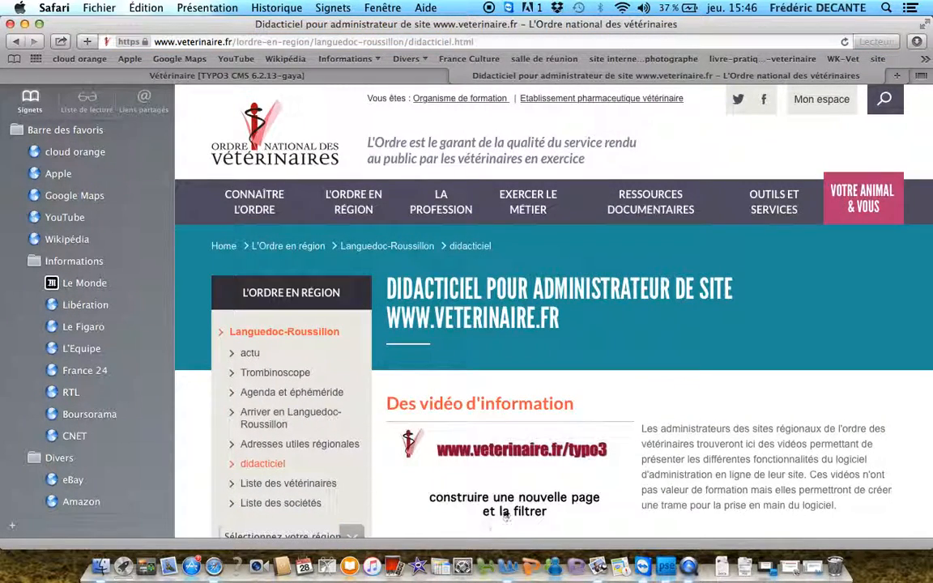
scroll(555, 443, "down", 3)
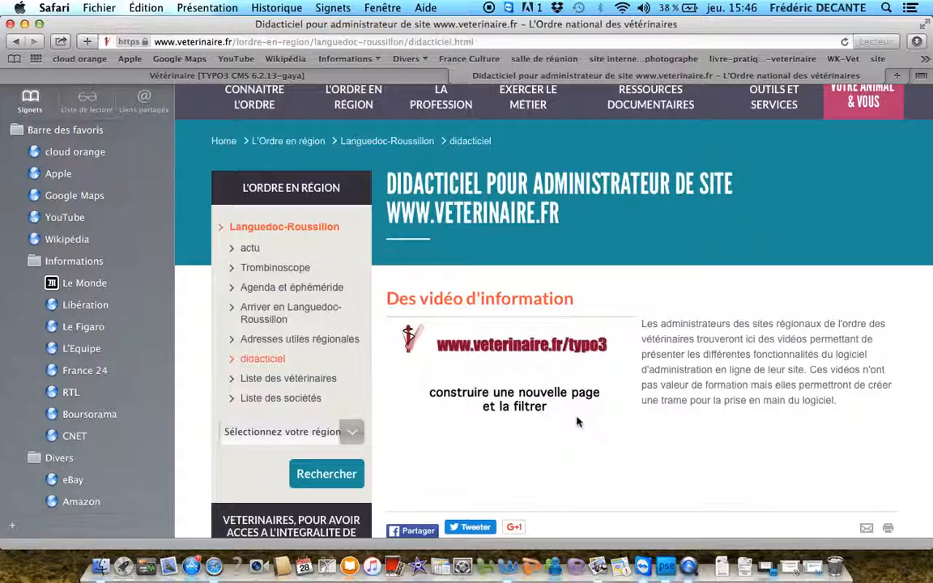
scroll(567, 405, "down", 5)
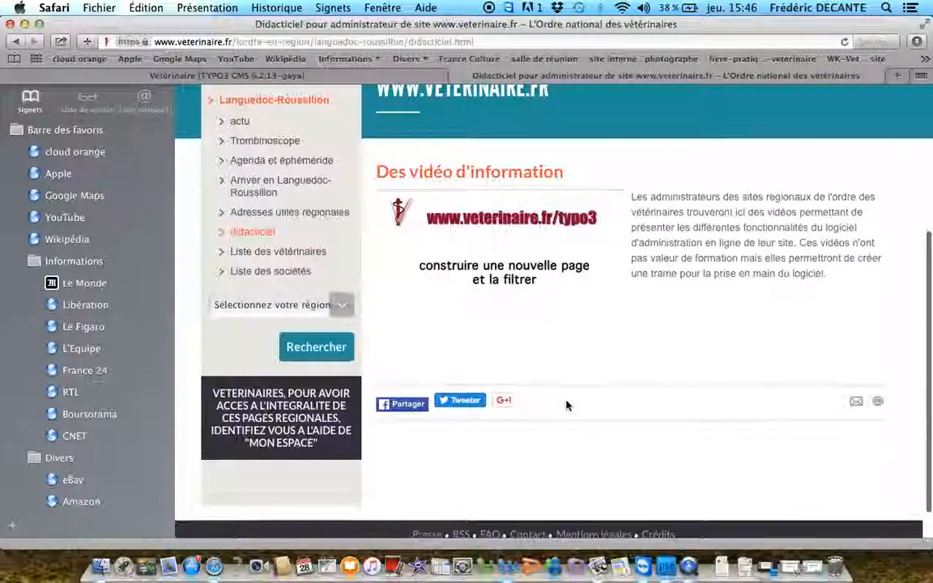
scroll(566, 405, "up", 6)
scroll(567, 405, "up", 1)
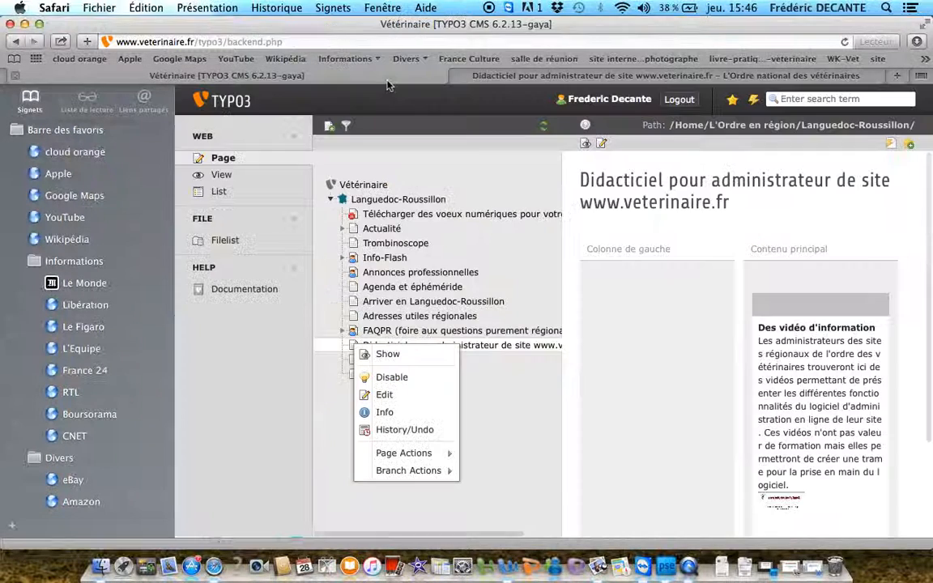
Back in the TYPO3 backend, correct the content element's header to "Des vidéos d'information", and save and close it
left_click(352, 75)
mouse_move(847, 312)
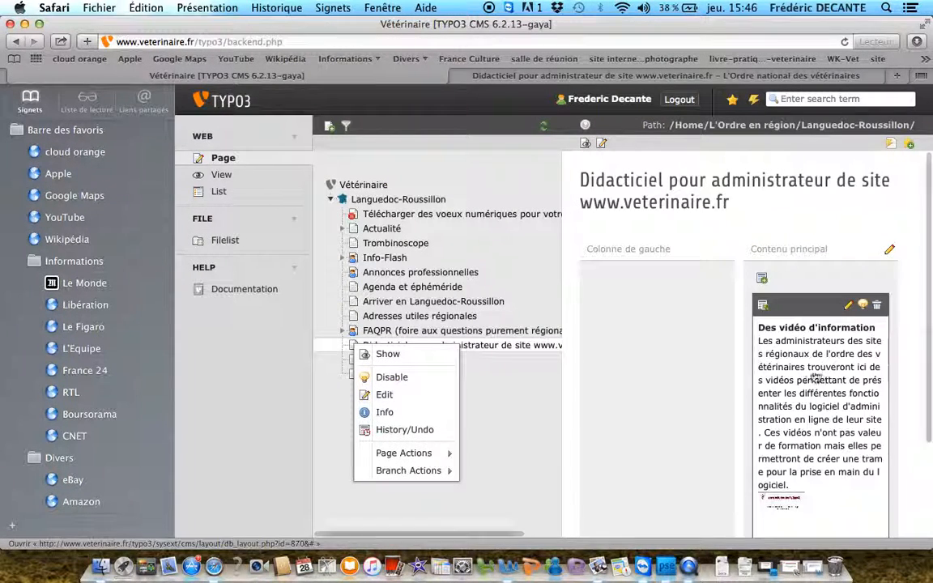
left_click(846, 308)
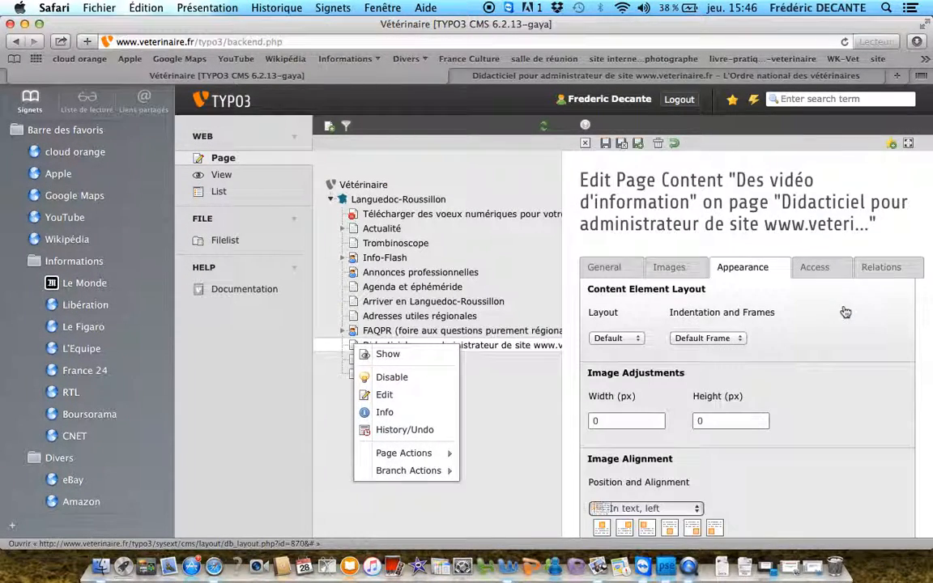
left_click(607, 267)
scroll(671, 402, "down", 3)
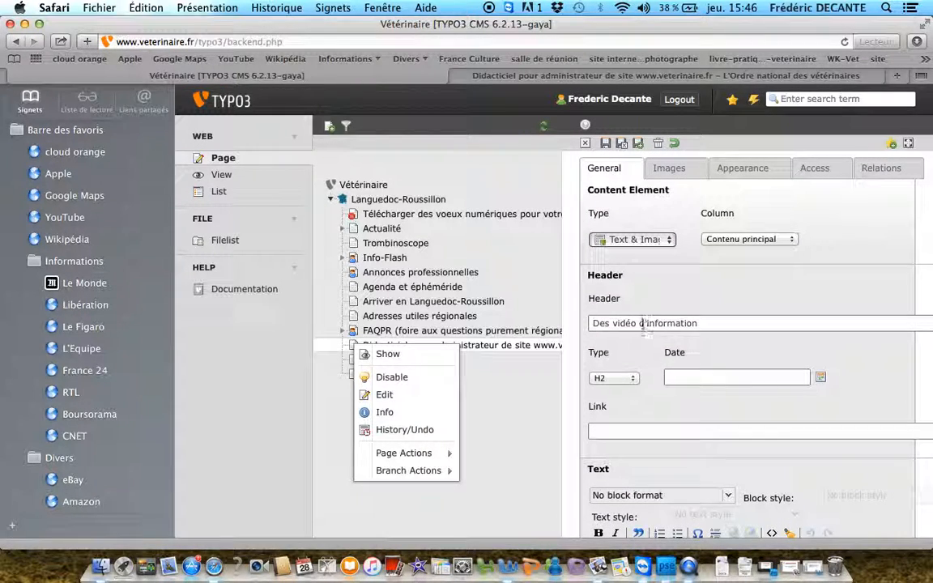
left_click(636, 322)
type("s")
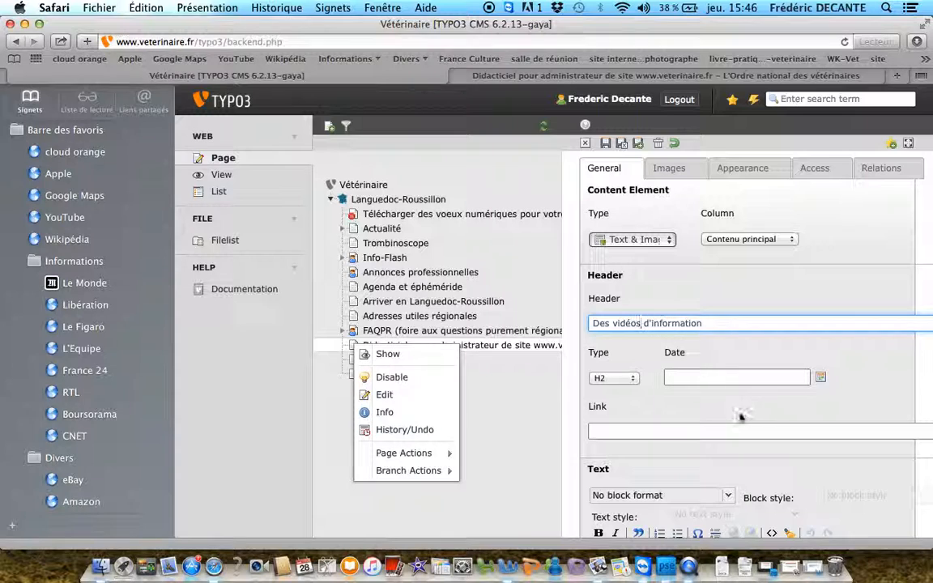
scroll(731, 420, "down", 2)
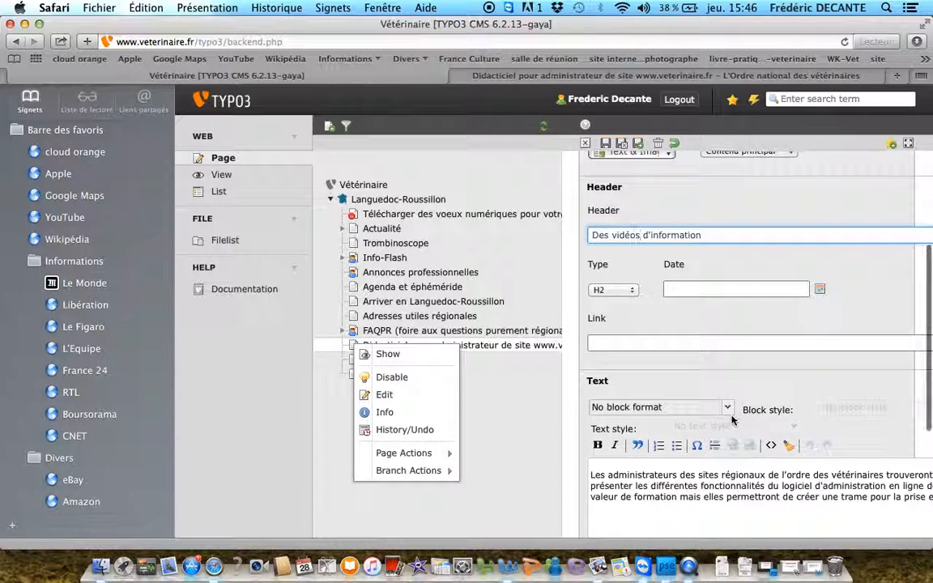
left_click(622, 144)
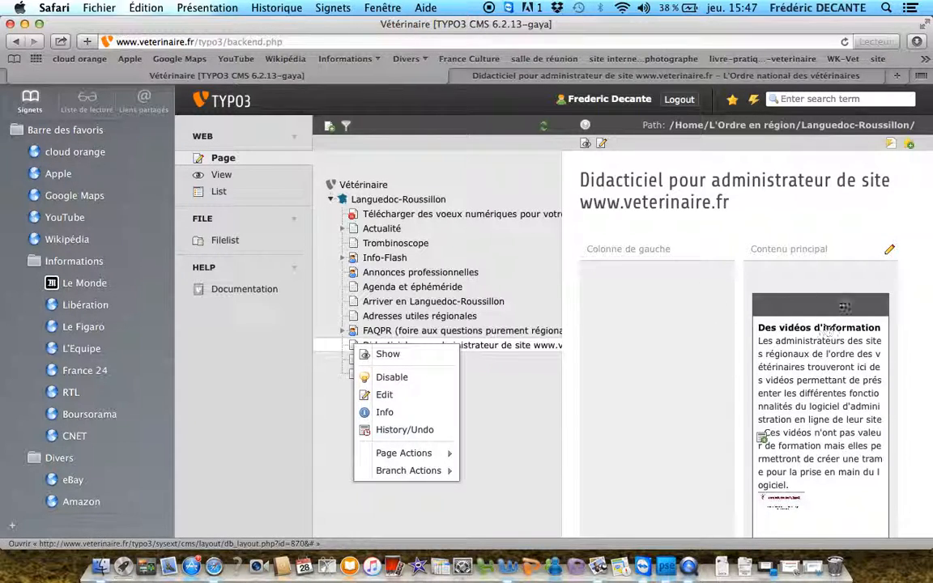
Restrict the "Des vidéos d'information" content element's access to the Secrétaire administrative and Vétérinaire élu usergroups, and save and close it
scroll(842, 303, "down", 1)
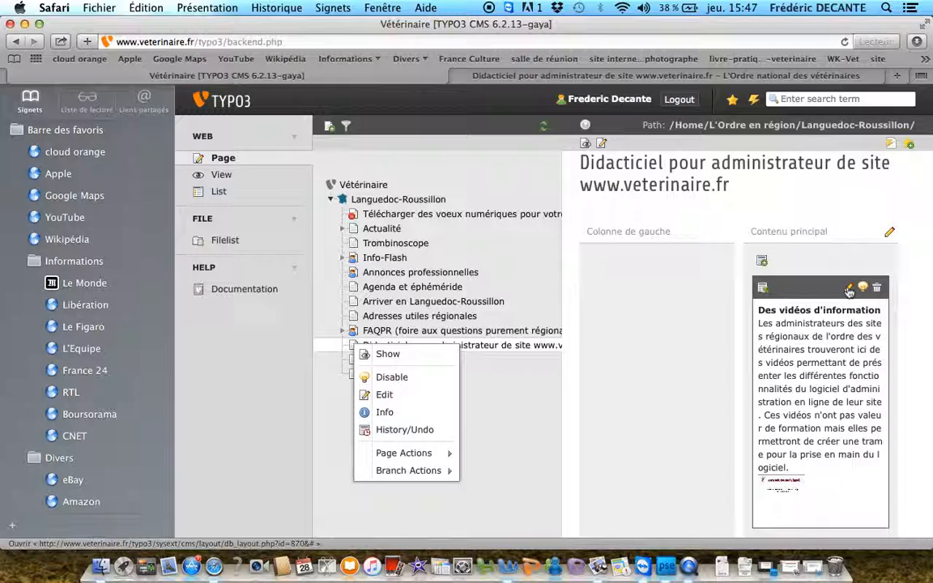
left_click(848, 289)
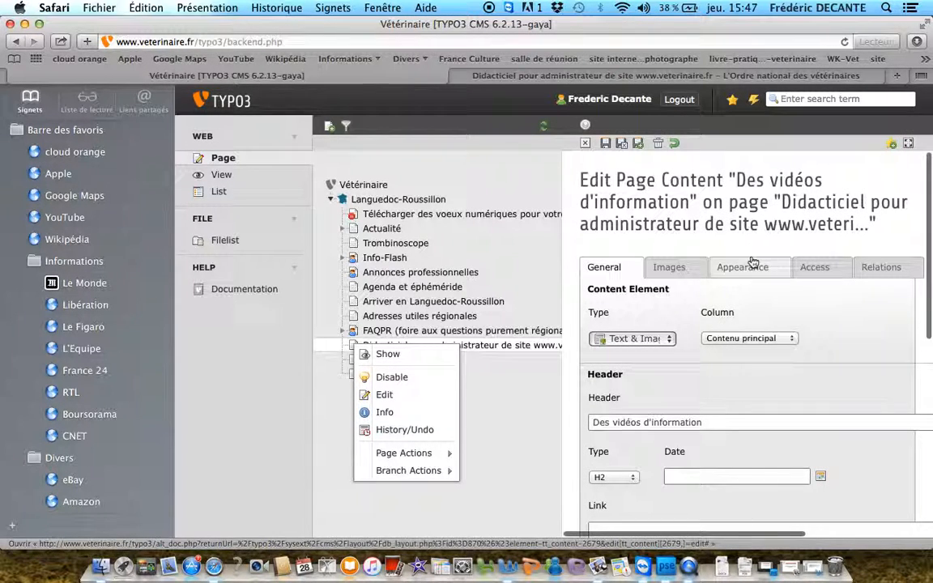
scroll(810, 259, "down", 1)
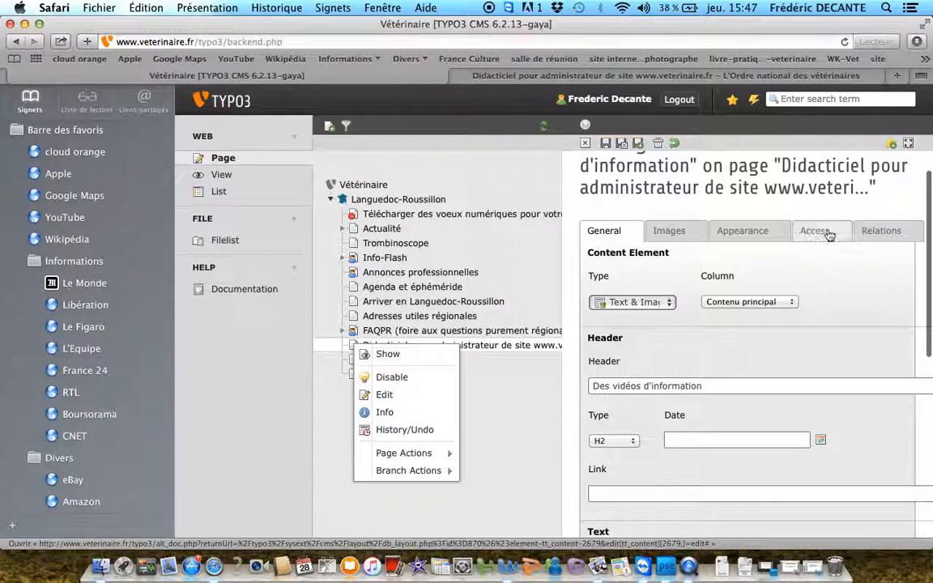
left_click(829, 235)
scroll(769, 235, "down", 1)
scroll(769, 234, "right", 1)
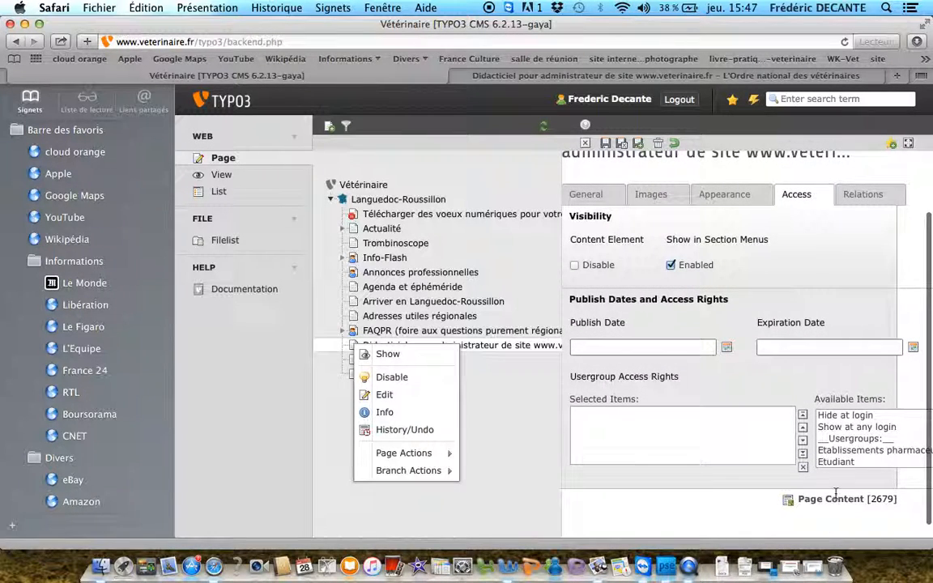
scroll(837, 437, "down", 3)
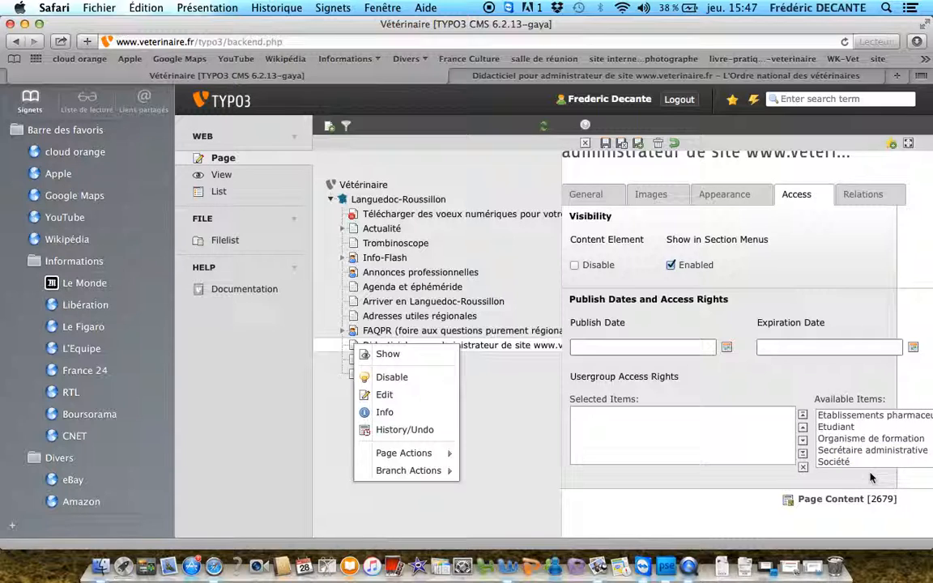
left_click(856, 451)
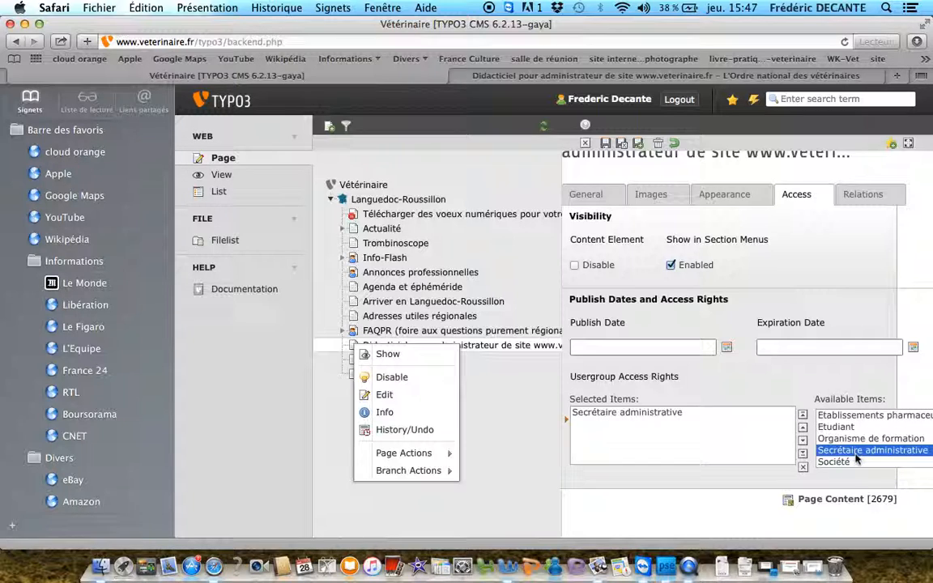
scroll(856, 459, "down", 2)
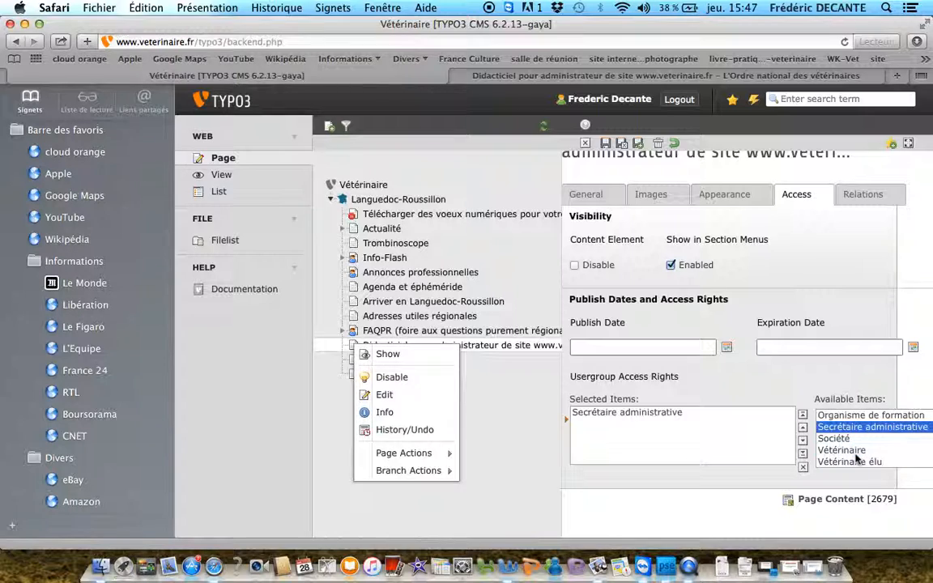
left_click(854, 462)
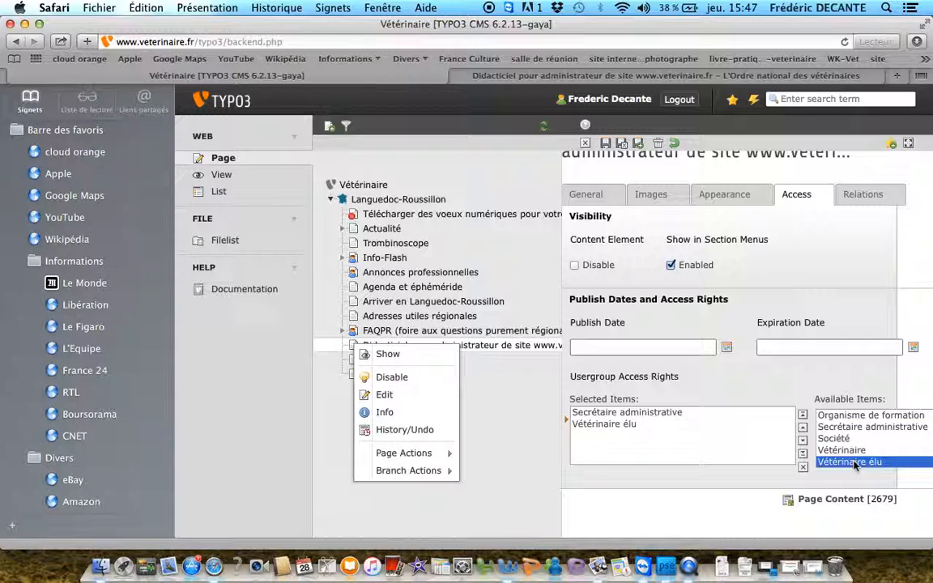
scroll(783, 459, "up", 5)
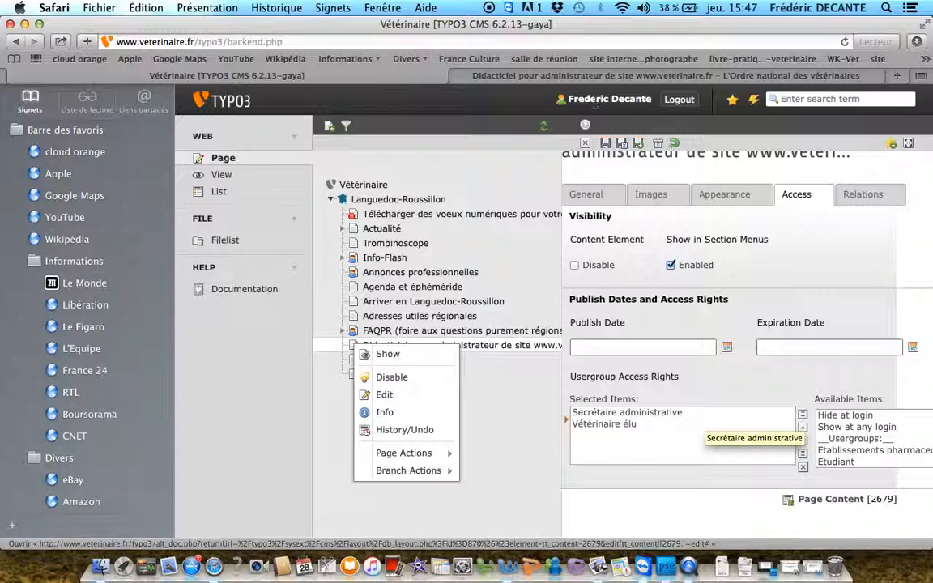
left_click(622, 144)
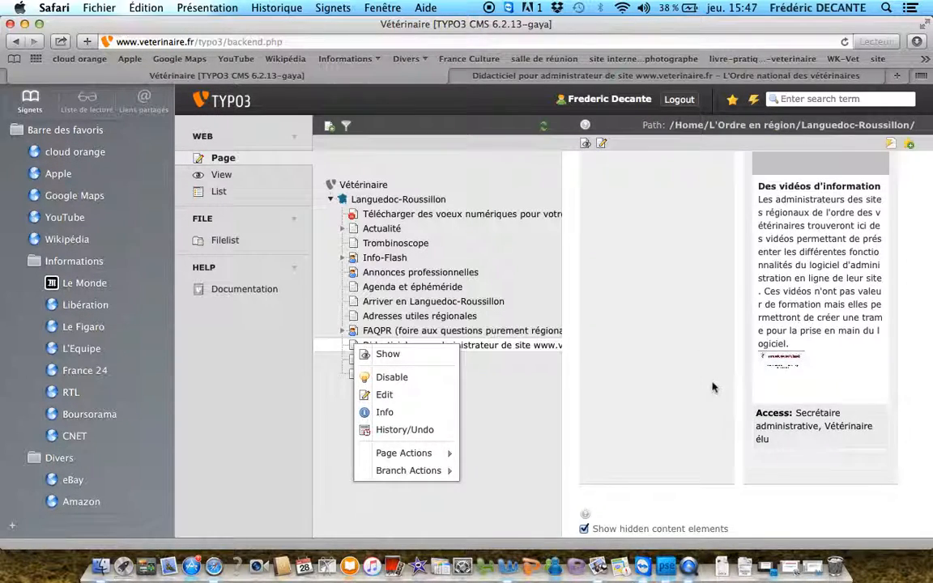
Open the public site's Languedoc-Roussillon didacticiel page without logging in and check whether the restricted content is shown
left_click(584, 143)
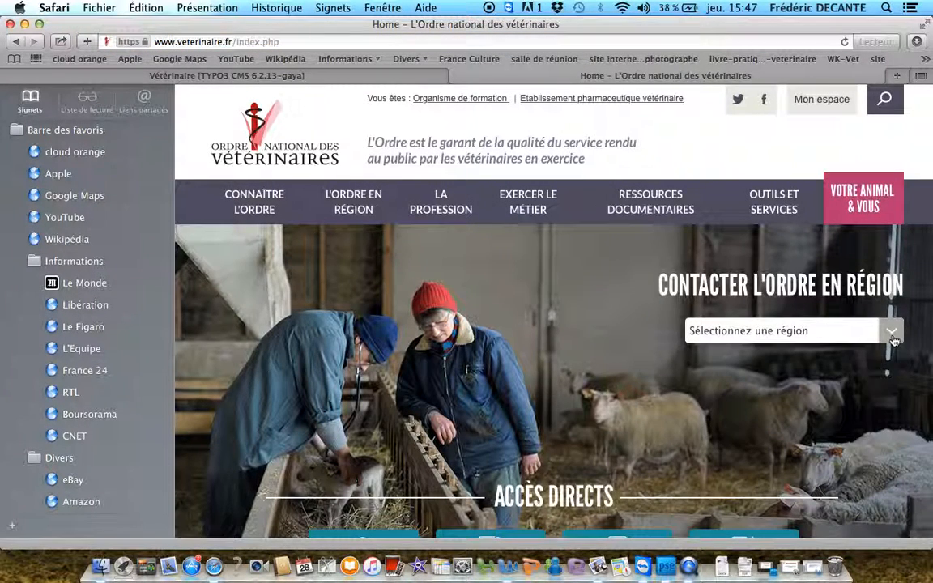
left_click(892, 336)
left_click(782, 489)
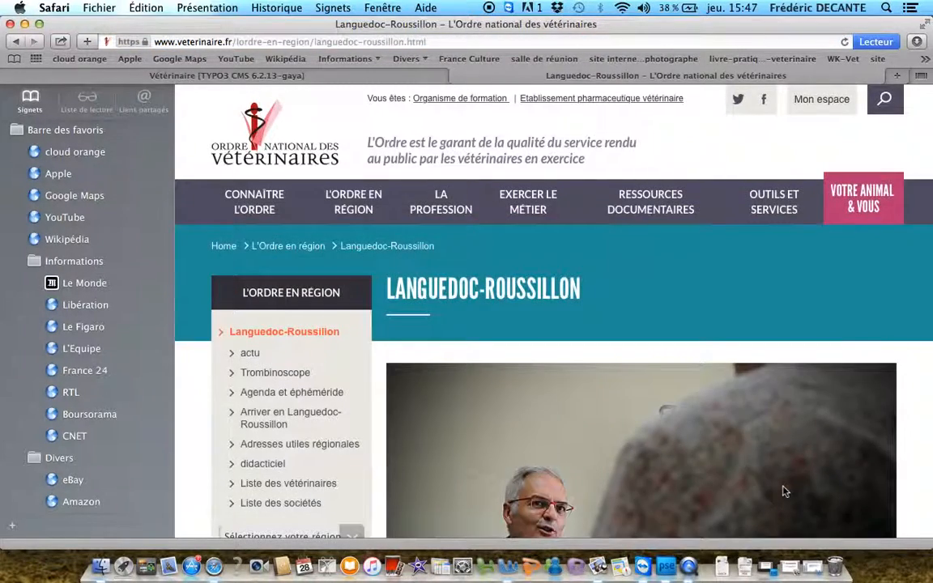
scroll(784, 491, "down", 5)
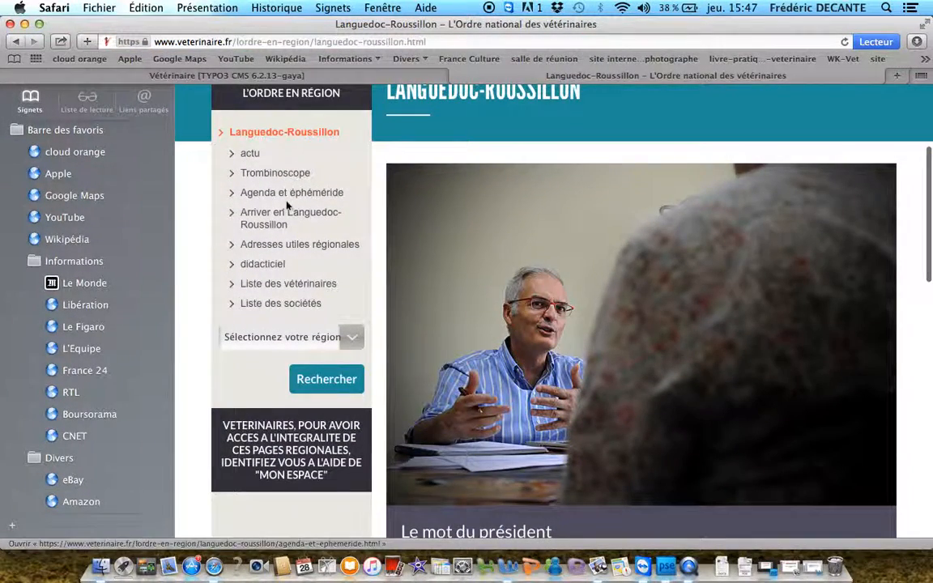
left_click(254, 265)
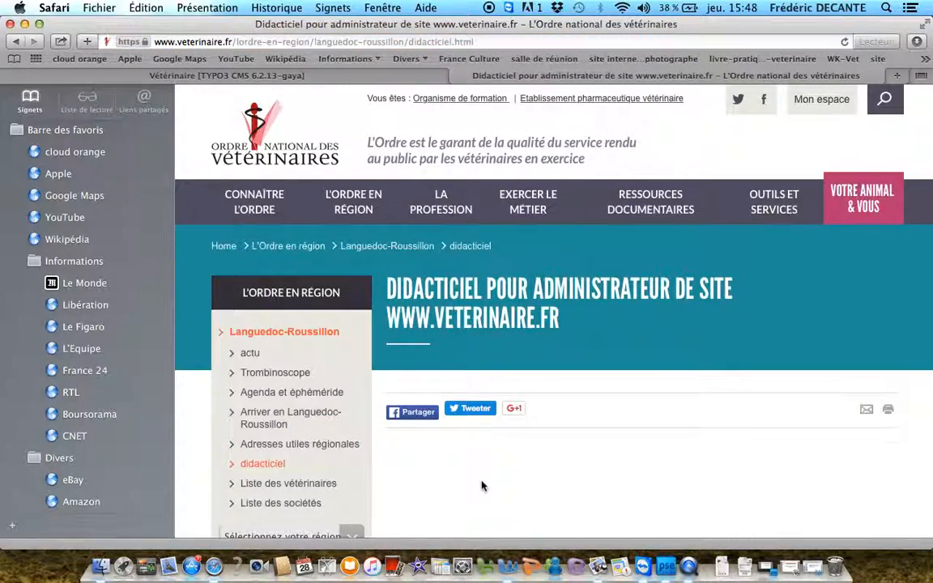
scroll(481, 488, "down", 5)
scroll(482, 484, "up", 5)
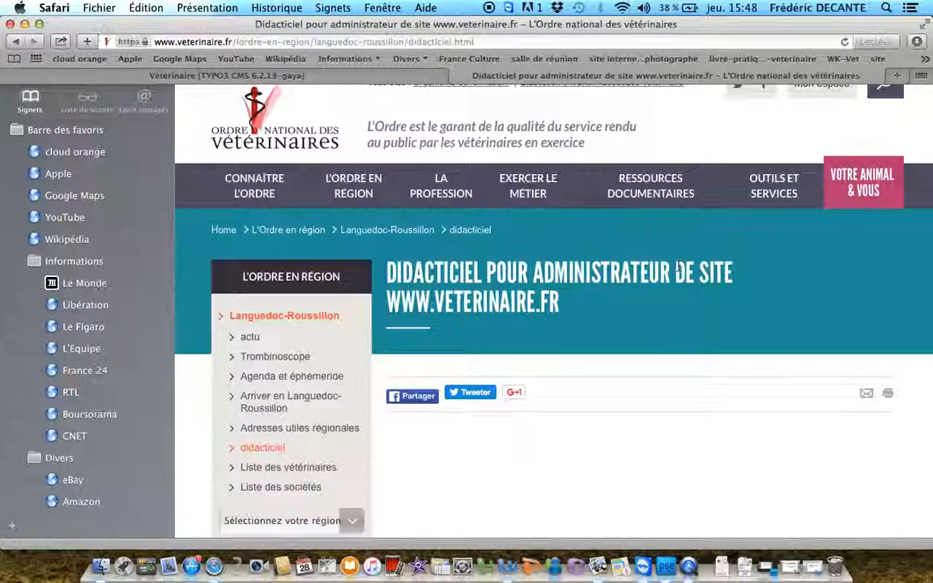
Open the Mon espace login page and try to log in with the pre-filled member number and password
scroll(677, 268, "up", 2)
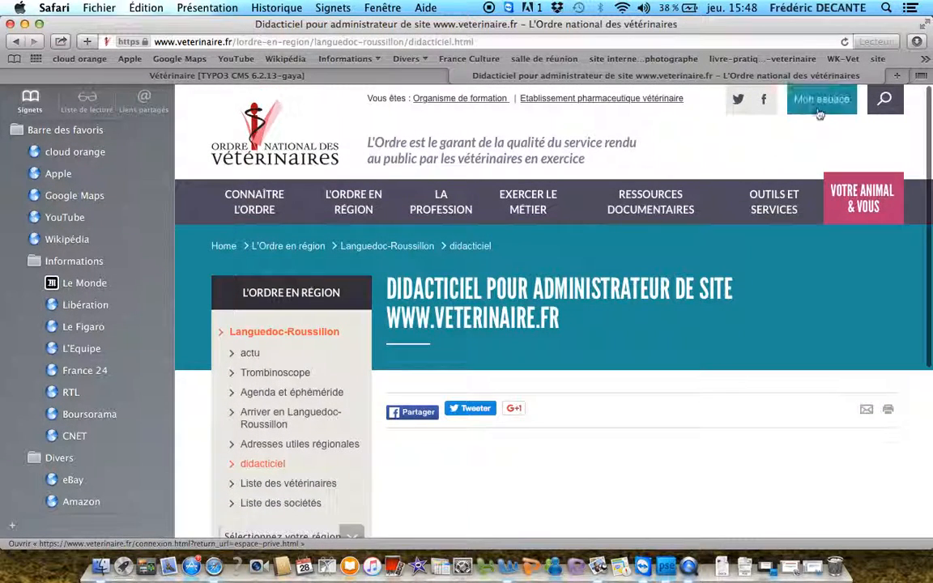
left_click(818, 113)
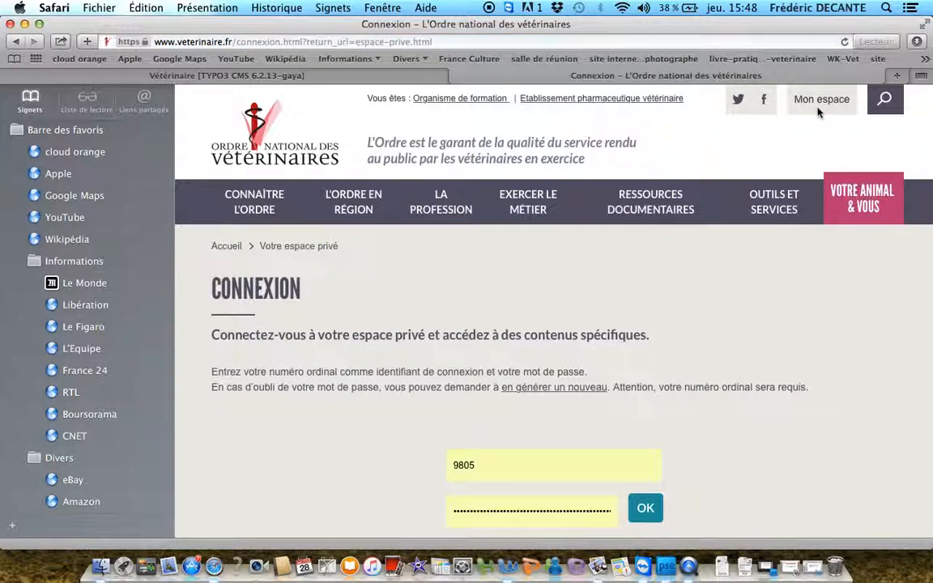
left_click(501, 515)
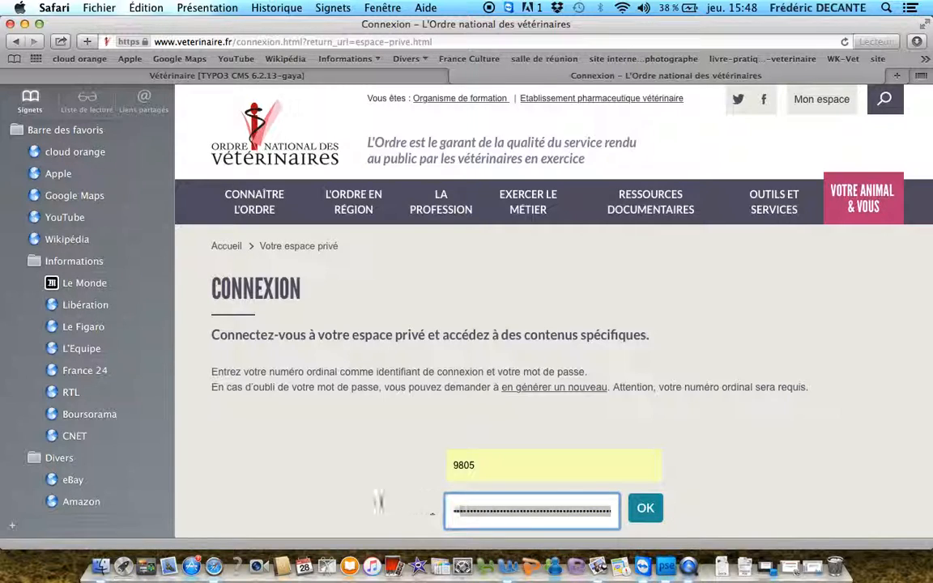
key("Return")
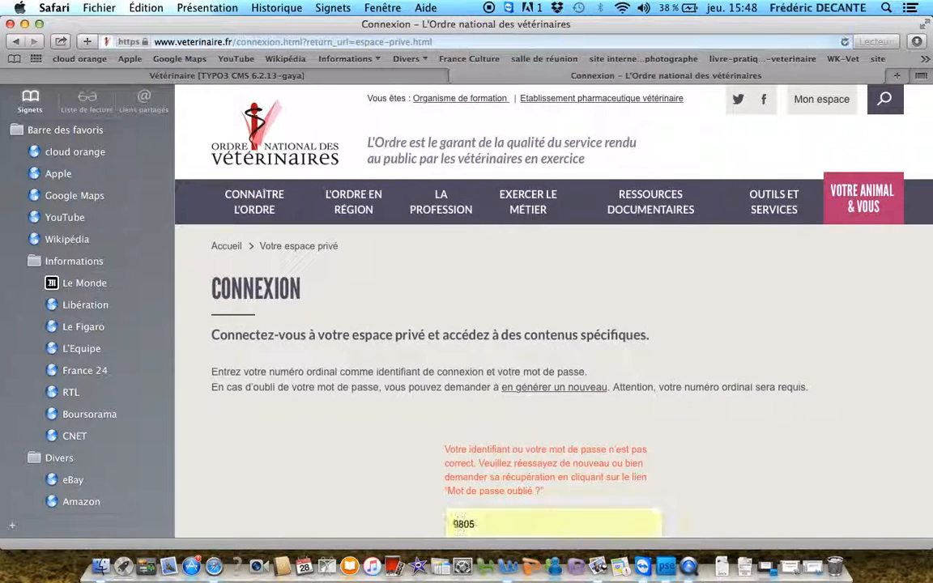
Clear the saved password, enter the account password and log in to the private area
scroll(510, 495, "down", 4)
scroll(511, 495, "down", 1)
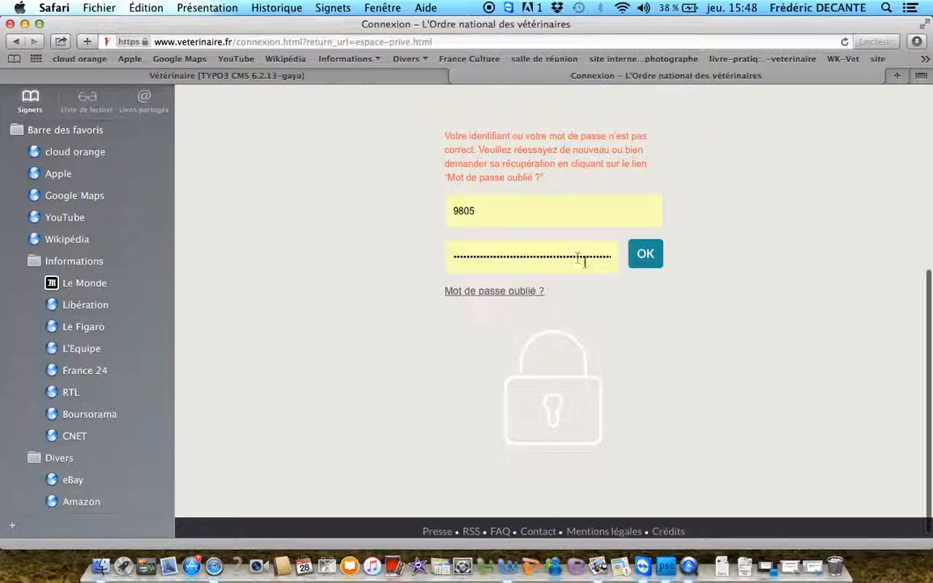
left_click_drag(610, 256, 425, 255)
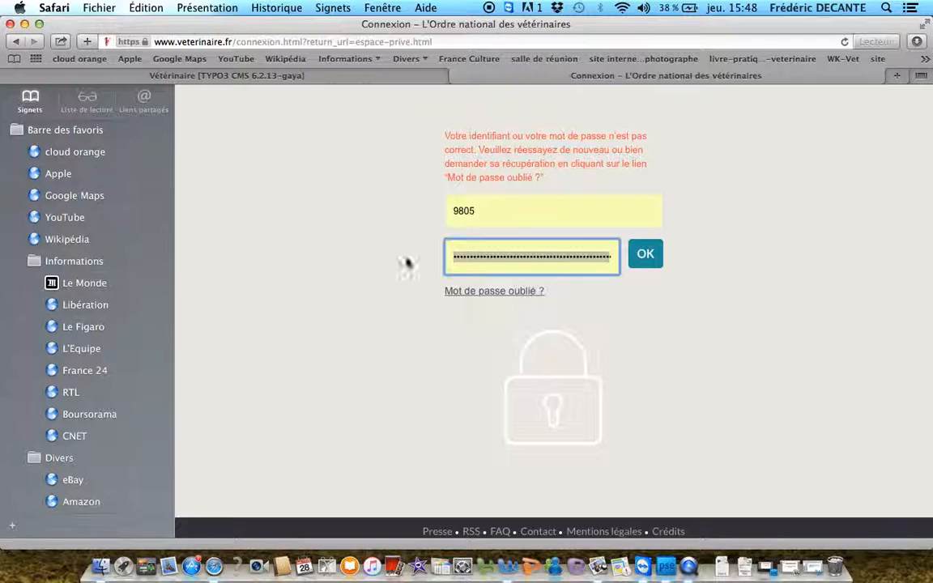
key("BackSpace")
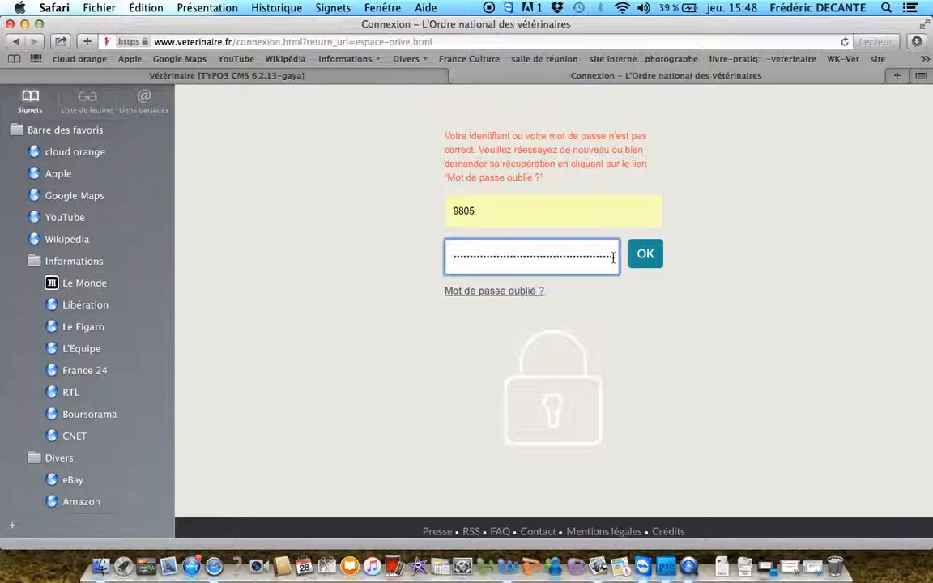
left_click_drag(612, 257, 361, 263)
key("BackSpace")
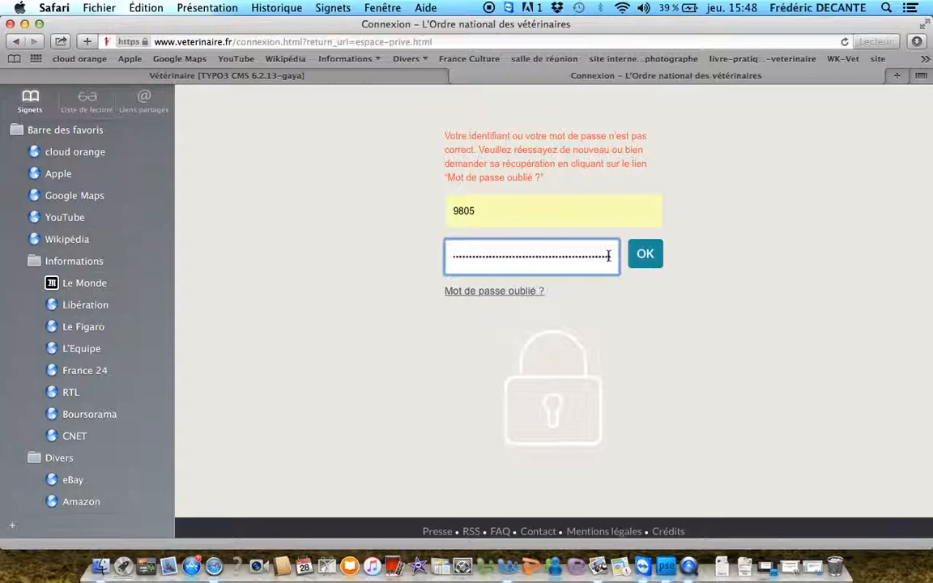
left_click_drag(610, 256, 421, 250)
key("BackSpace")
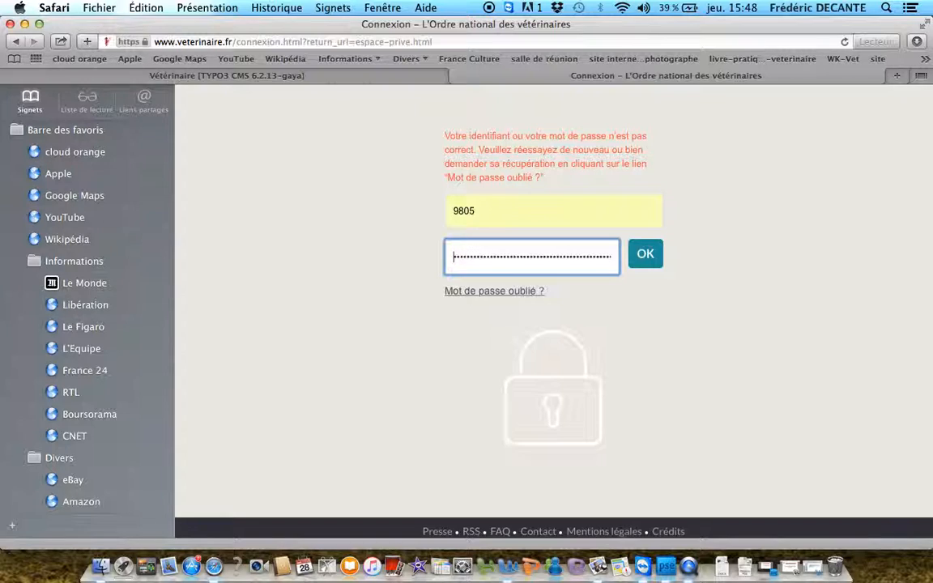
double_click(615, 256)
key("BackSpace")
double_click(615, 256)
key("BackSpace")
double_click(613, 258)
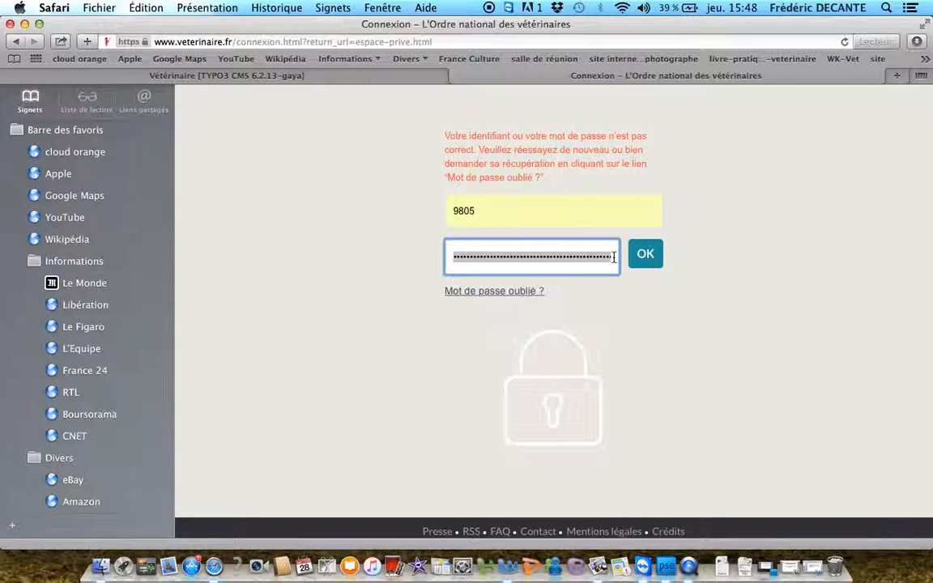
key("BackSpace")
double_click(584, 257)
key("BackSpace")
type("••")
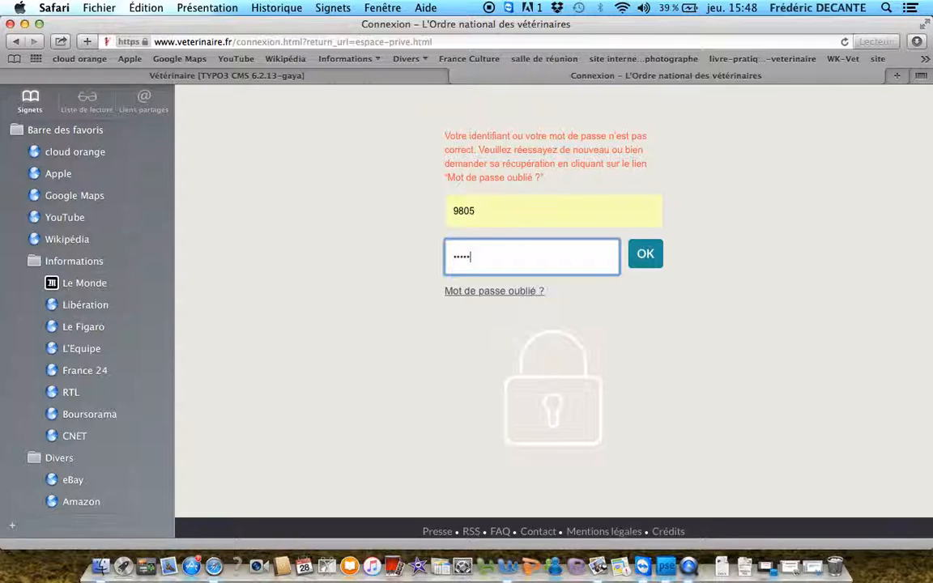
left_click(645, 256)
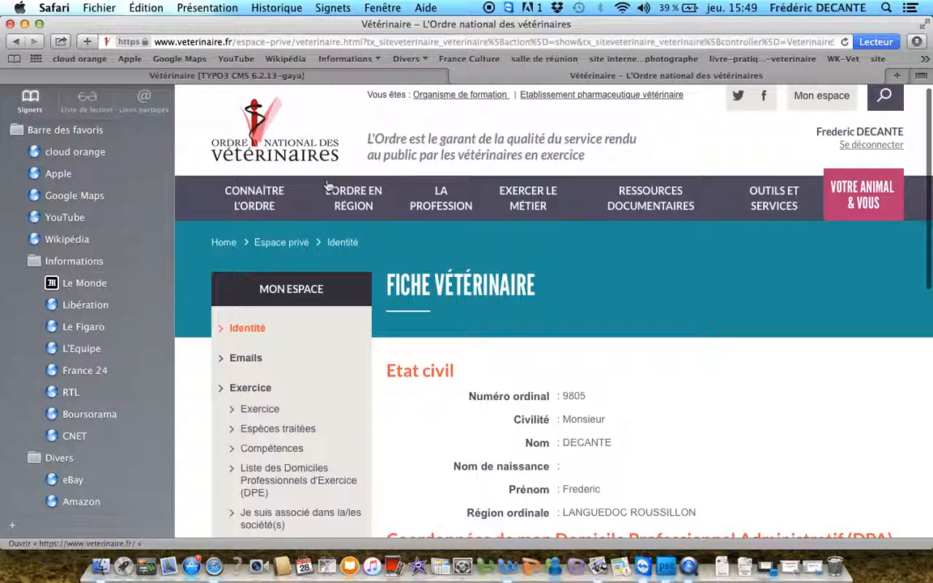
While logged in, open the didacticiel page of Languedoc-Roussillon through the L'Ordre en région map and check its restricted content
left_click(354, 199)
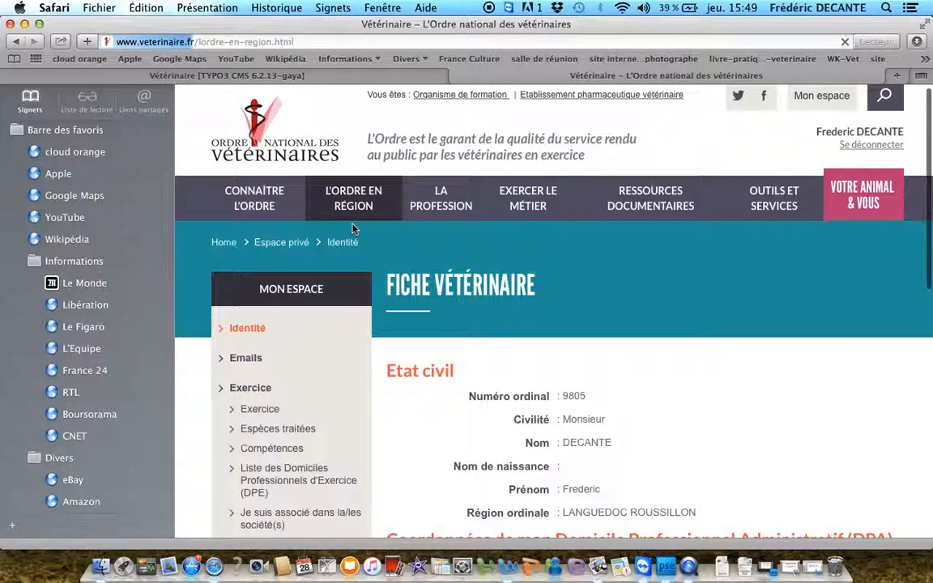
scroll(392, 301, "down", 3)
scroll(392, 301, "down", 6)
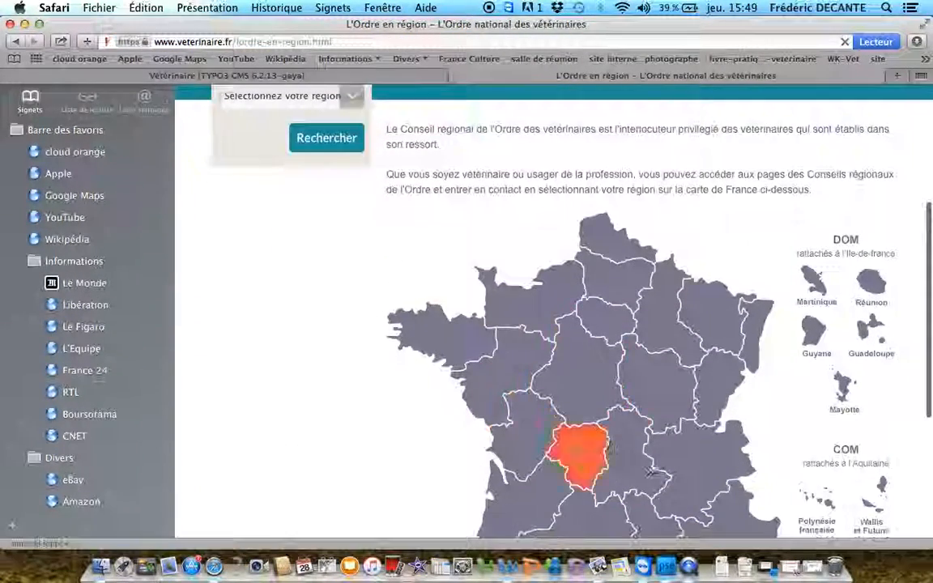
left_click(655, 444)
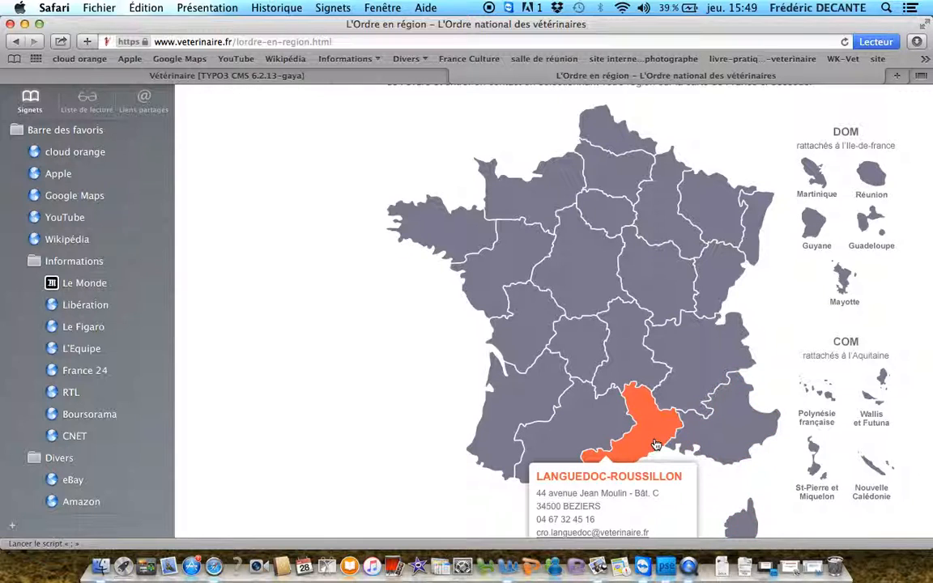
scroll(652, 444, "down", 3)
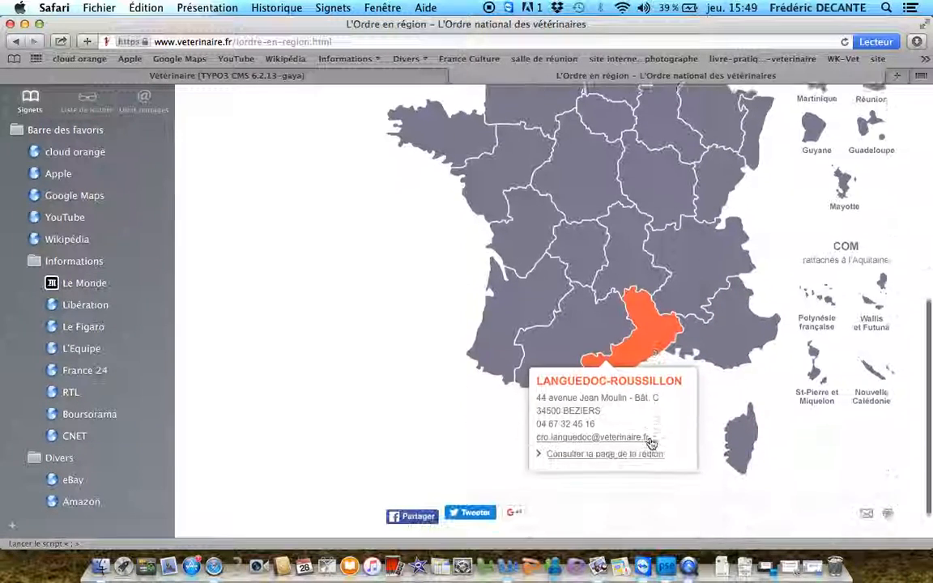
left_click(631, 455)
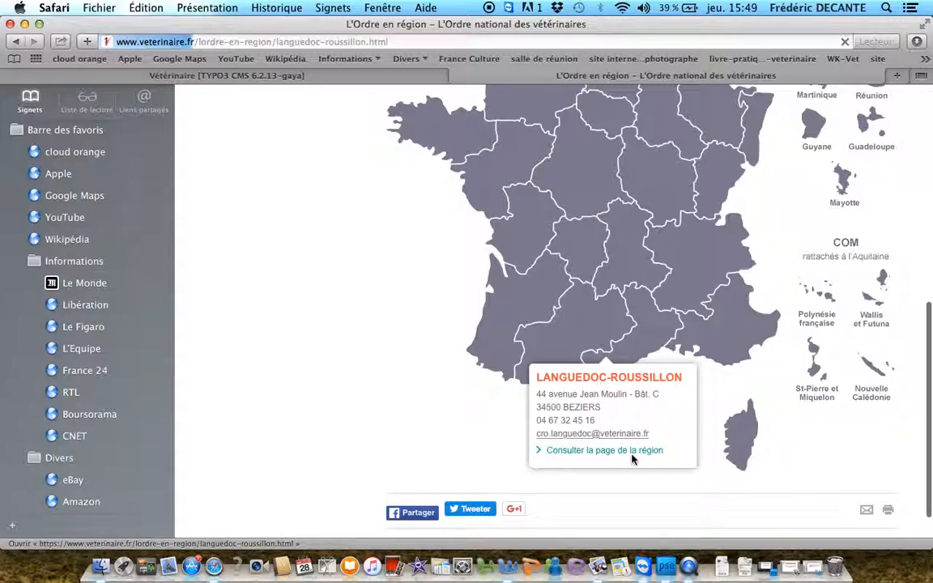
scroll(555, 340, "down", 5)
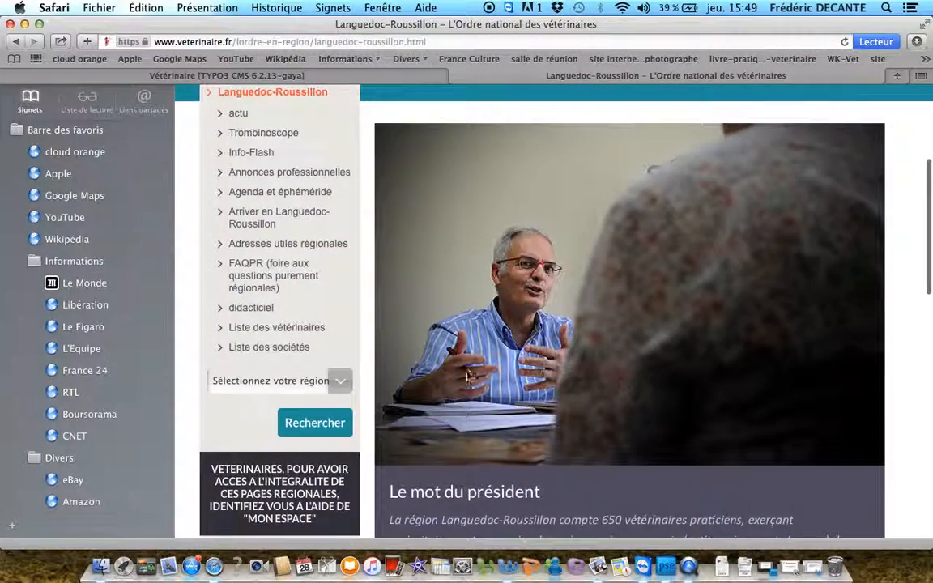
left_click(262, 314)
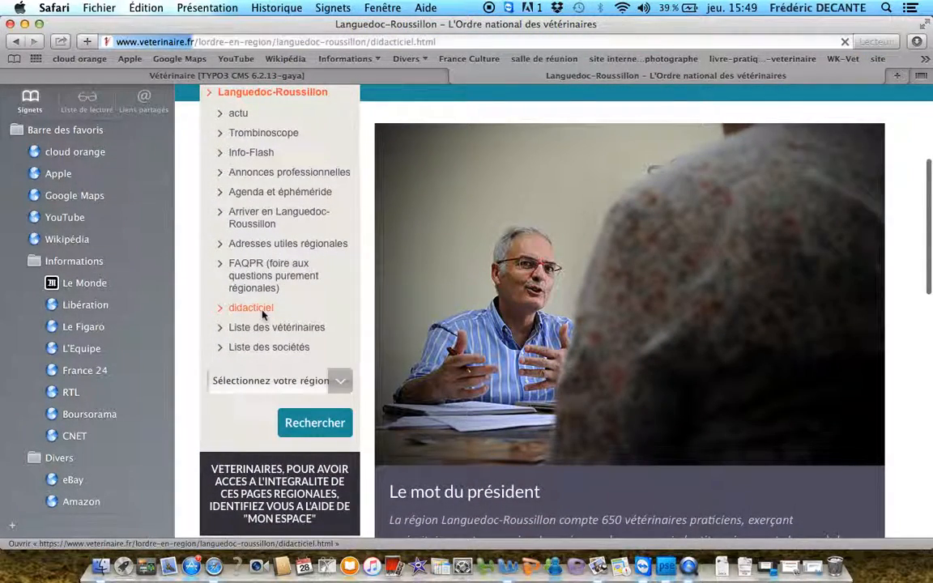
scroll(263, 314, "down", 3)
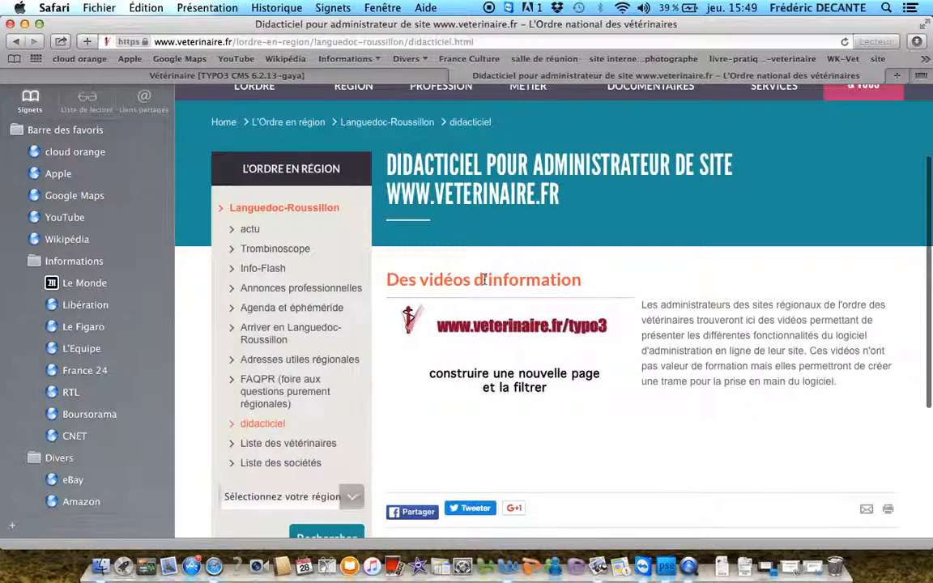
Return to the TYPO3 backend, review the visibility and publish-date access settings in the Didacticiel page's properties, and save and close them
scroll(484, 278, "up", 2)
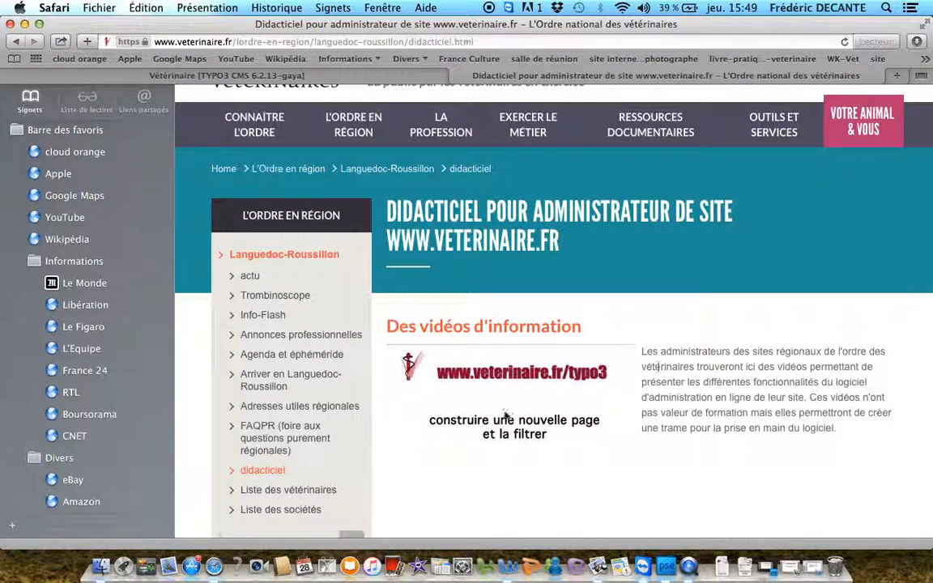
left_click(399, 79)
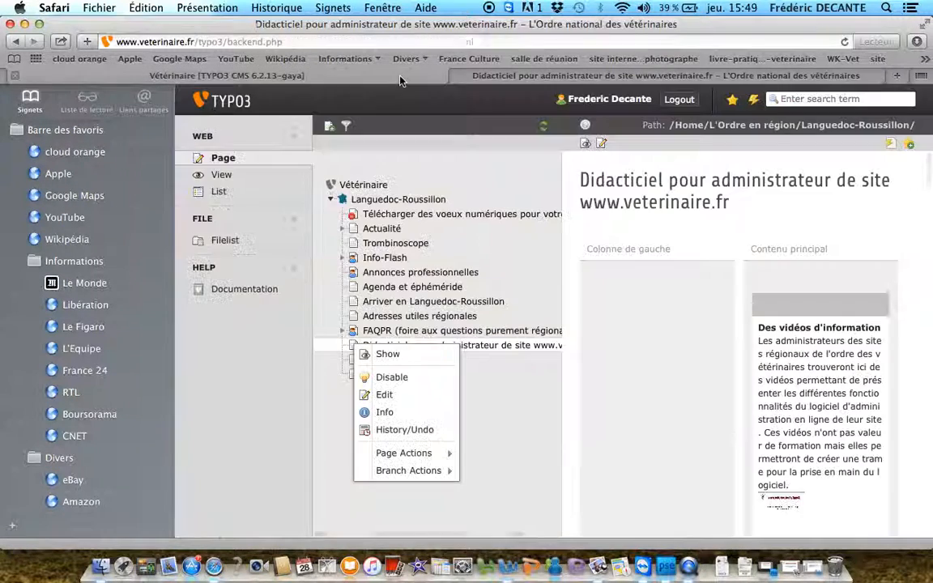
left_click(518, 437)
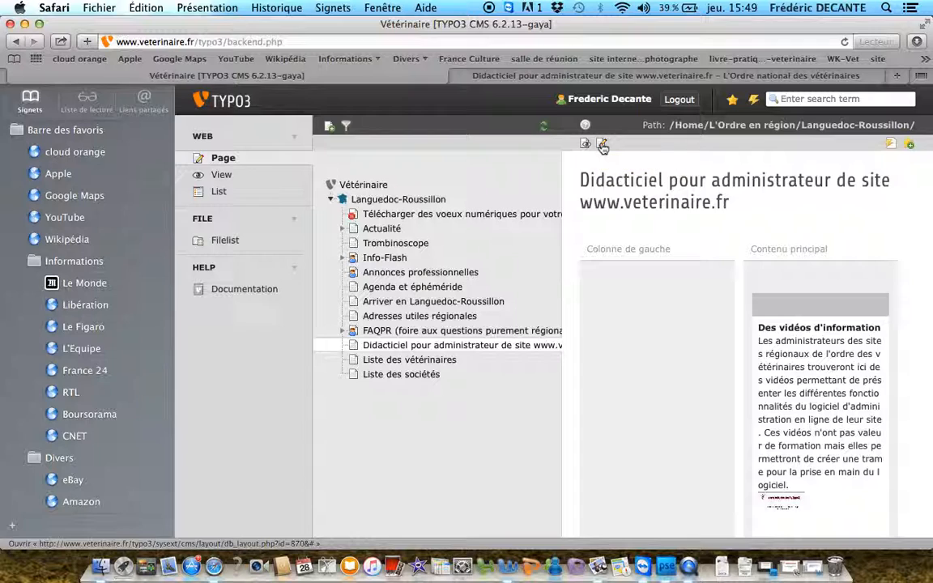
left_click(602, 145)
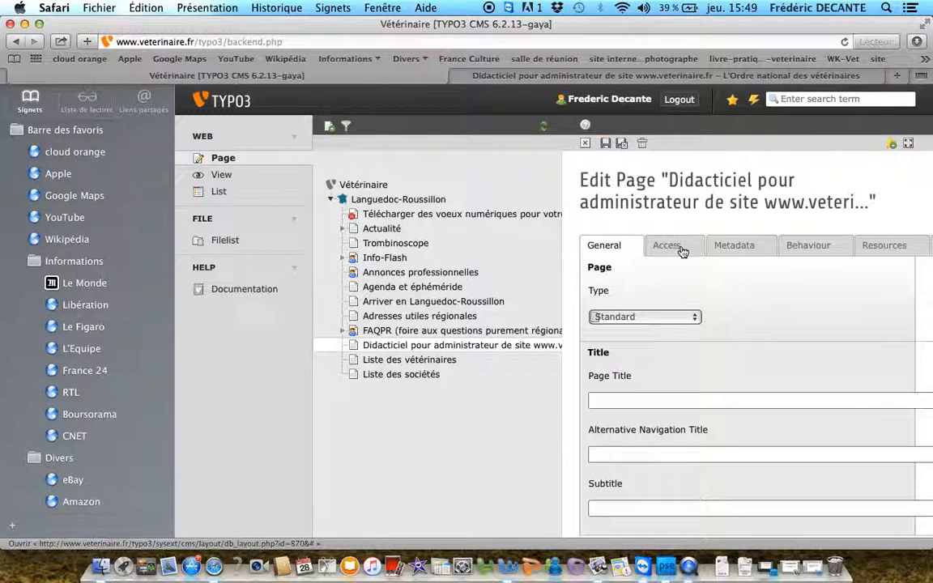
left_click(677, 248)
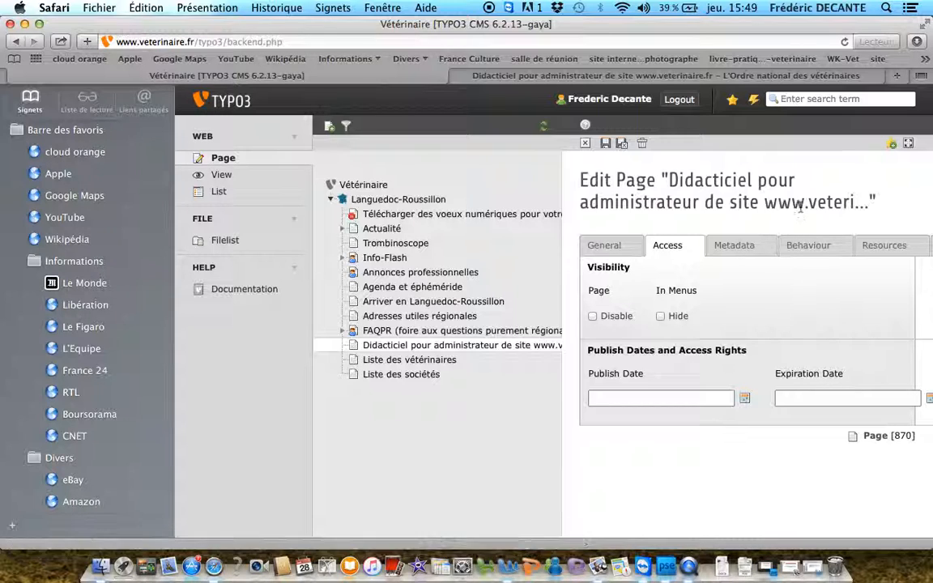
left_click(623, 150)
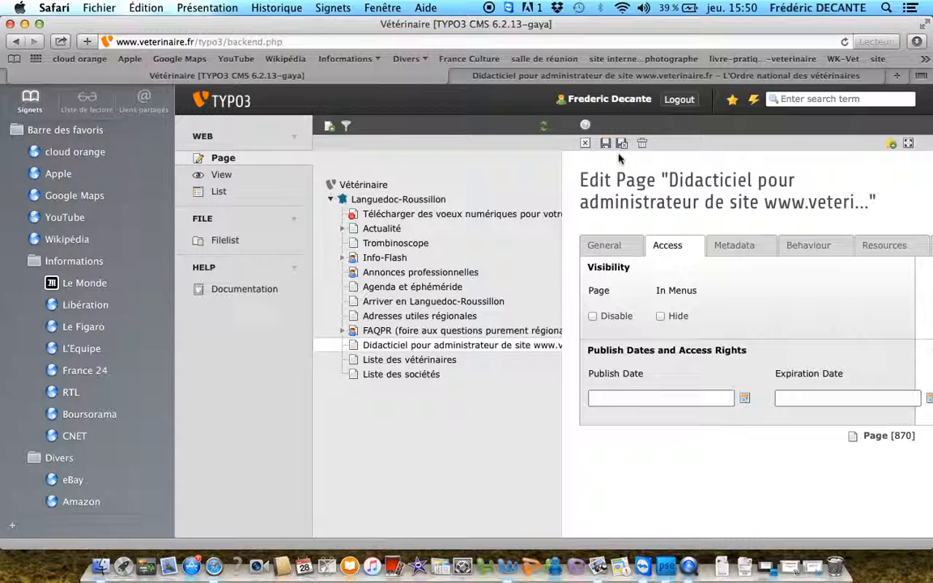